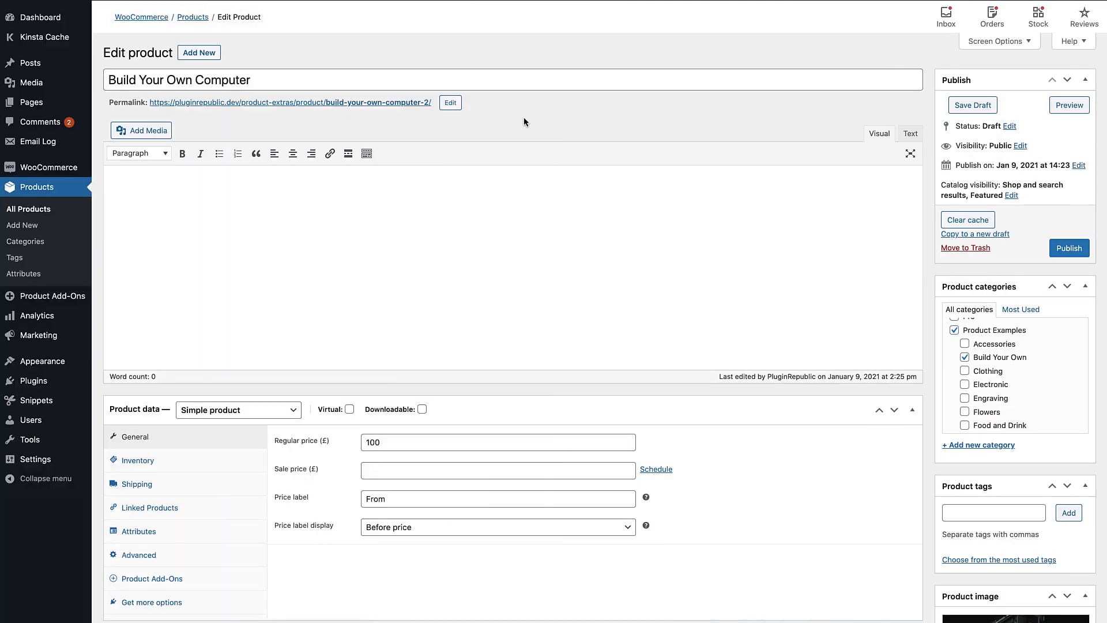
Add a product add-on group titled "Core Components" to the Build Your Own Computer product
scroll(523, 117, "down", 2)
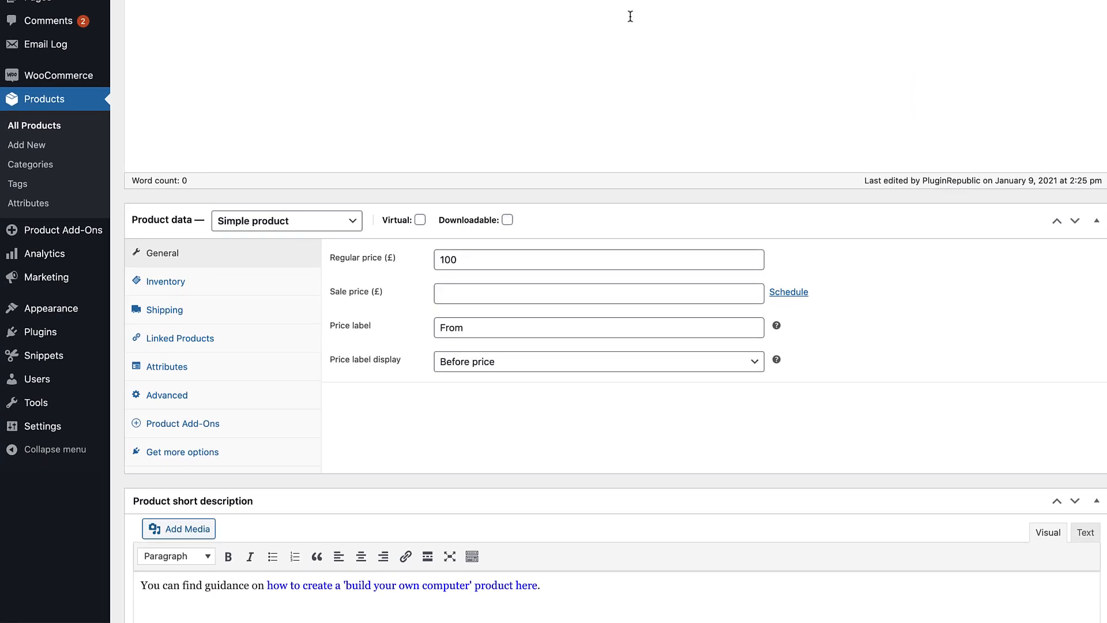
left_click(184, 425)
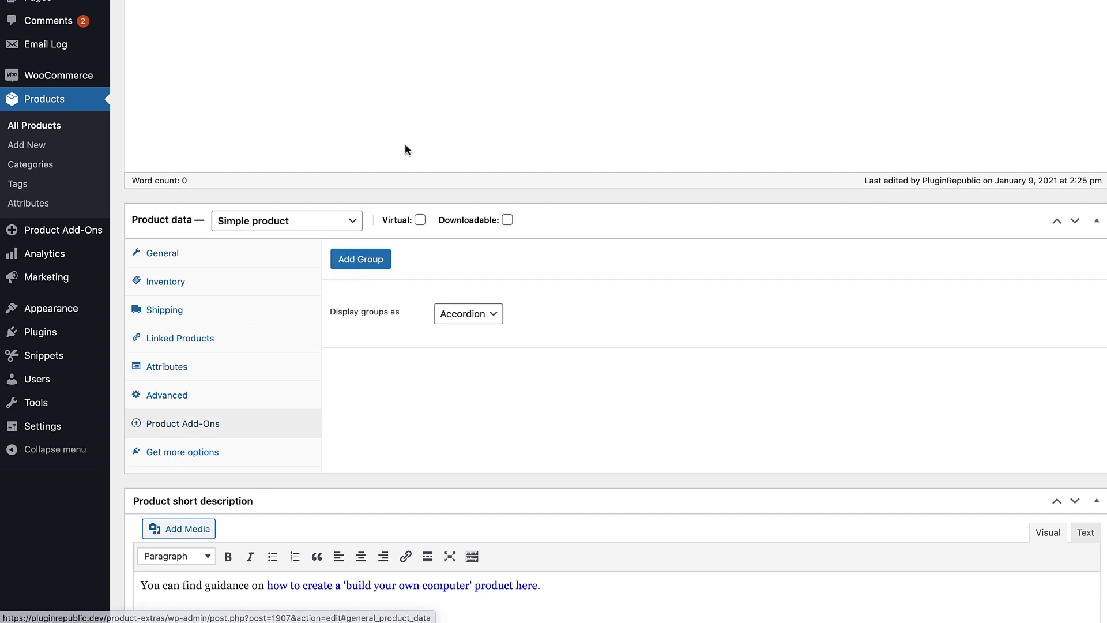
left_click(333, 265)
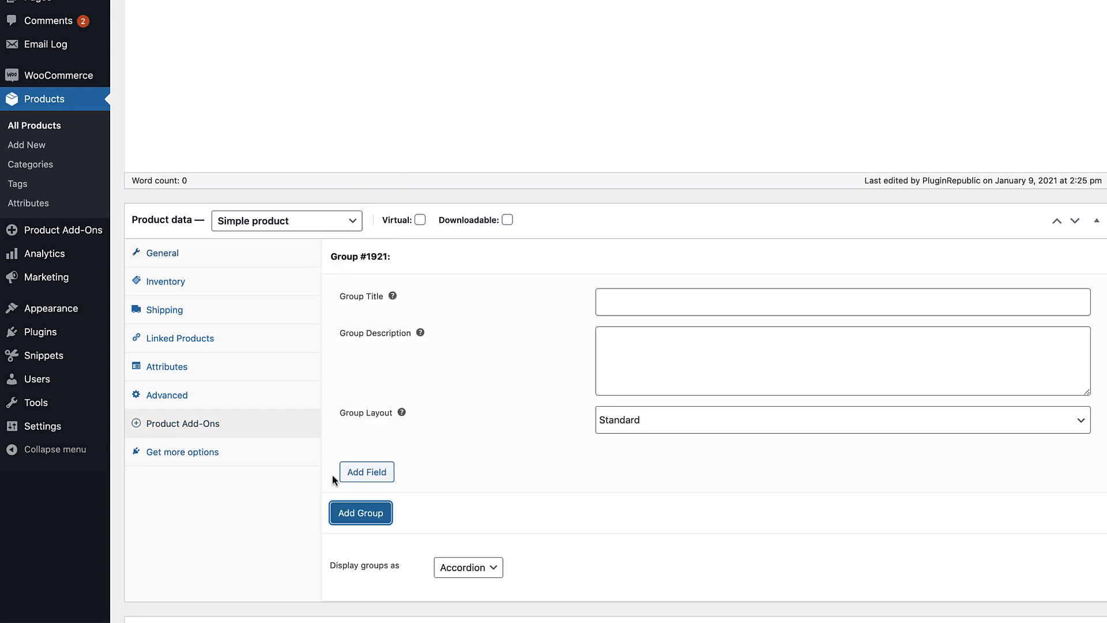
left_click(638, 309)
type("C")
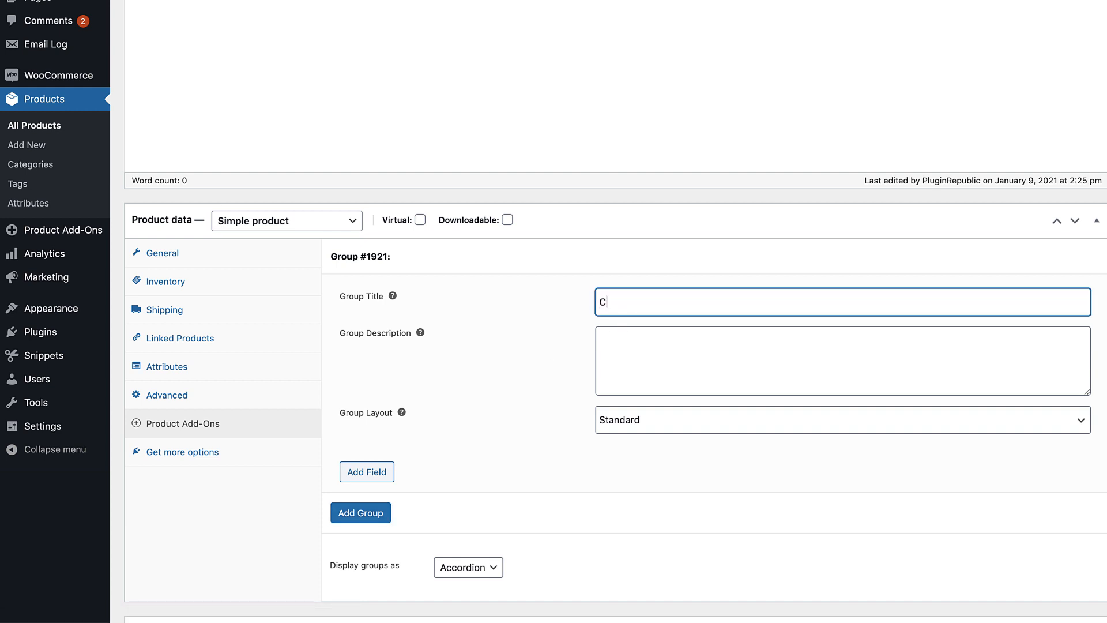
type("ore Componenet")
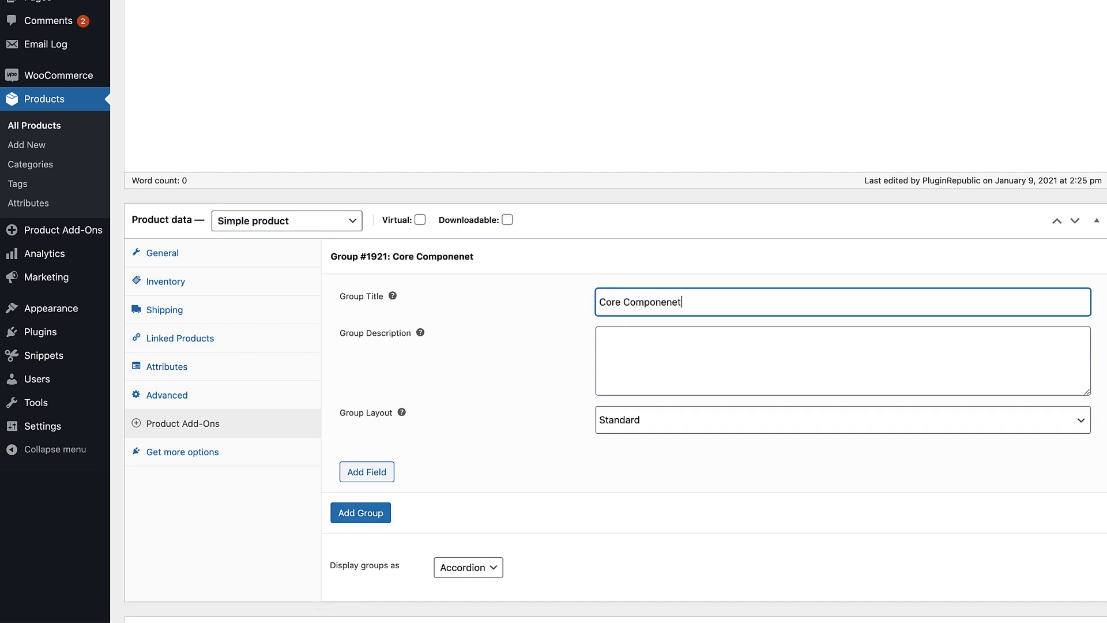
key("BackSpace")
key("BackSpace")
type("ts")
Add a field labelled "Intel Core i3 Technical Data" to the Core Components group and set its type to Information
left_click(367, 471)
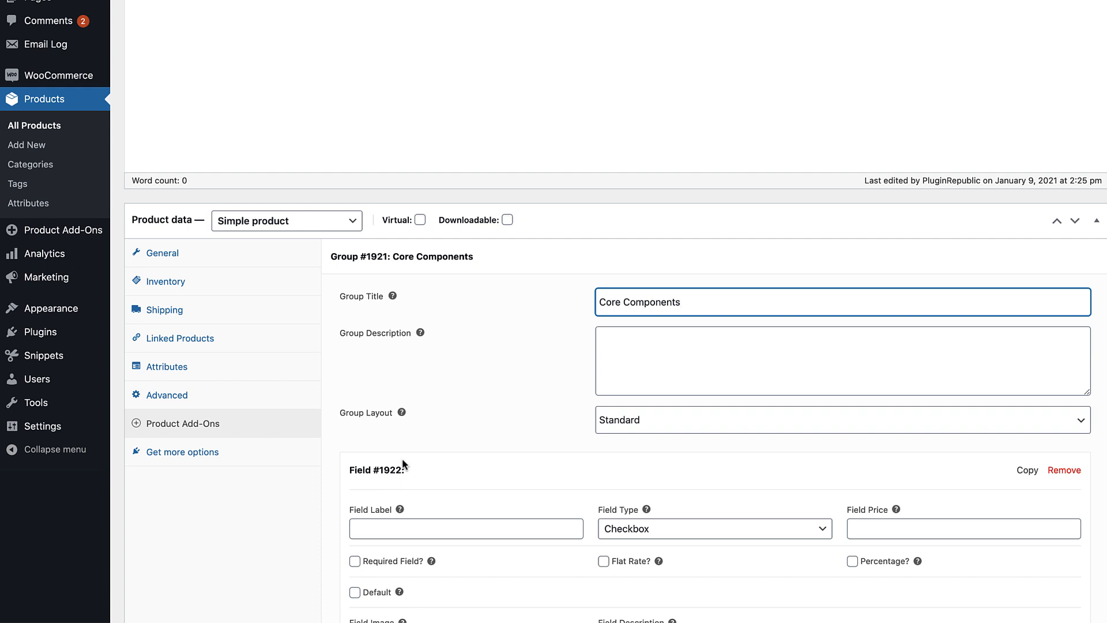
left_click(470, 526)
type("Intel Core i3 Technical Data")
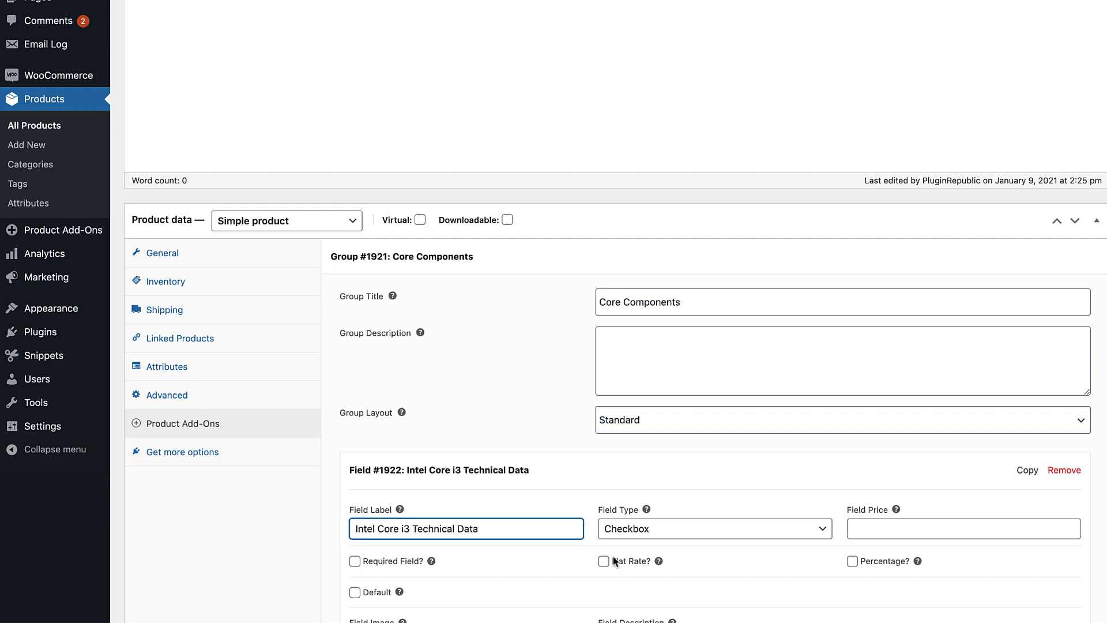
left_click(737, 530)
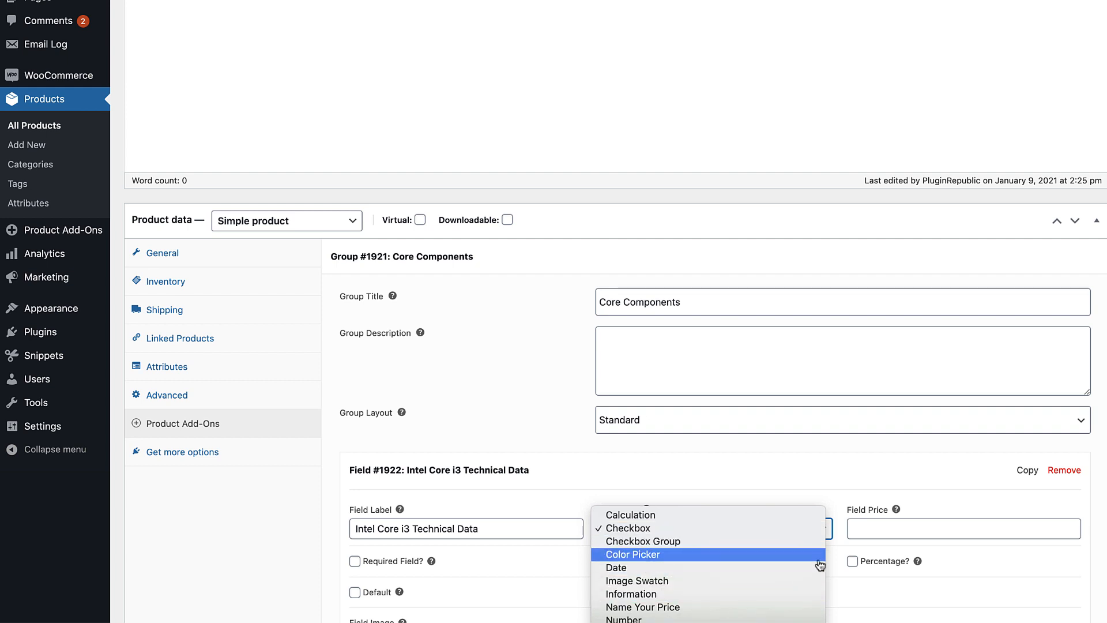
left_click(782, 595)
Add a row to the information field with the label "Cache" and the data "4 MB SmartCache"
scroll(836, 565, "down", 5)
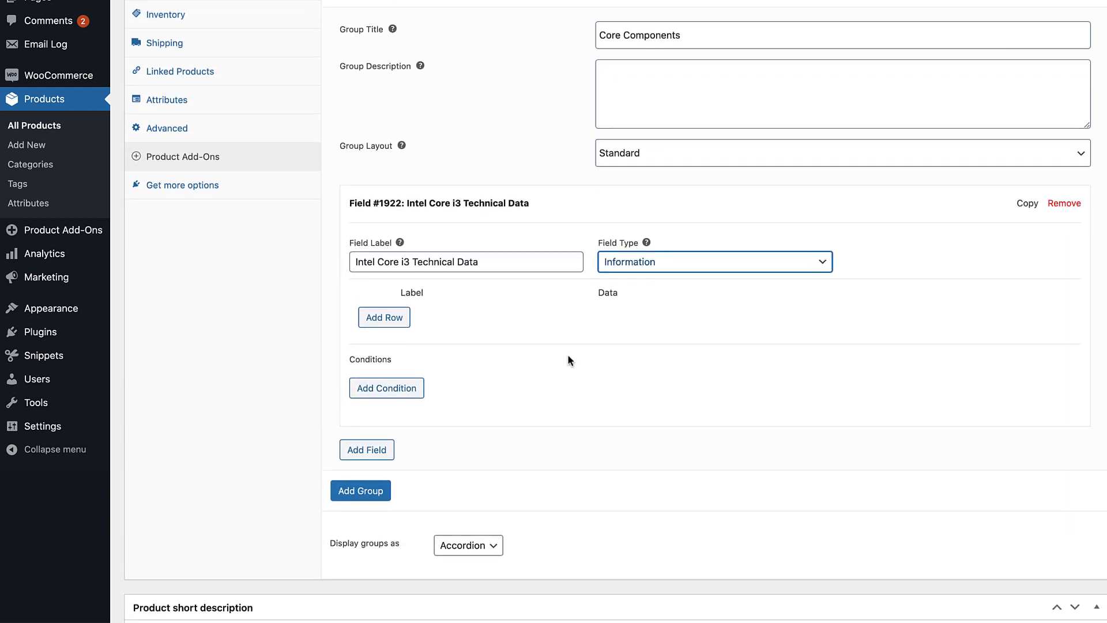
left_click(385, 318)
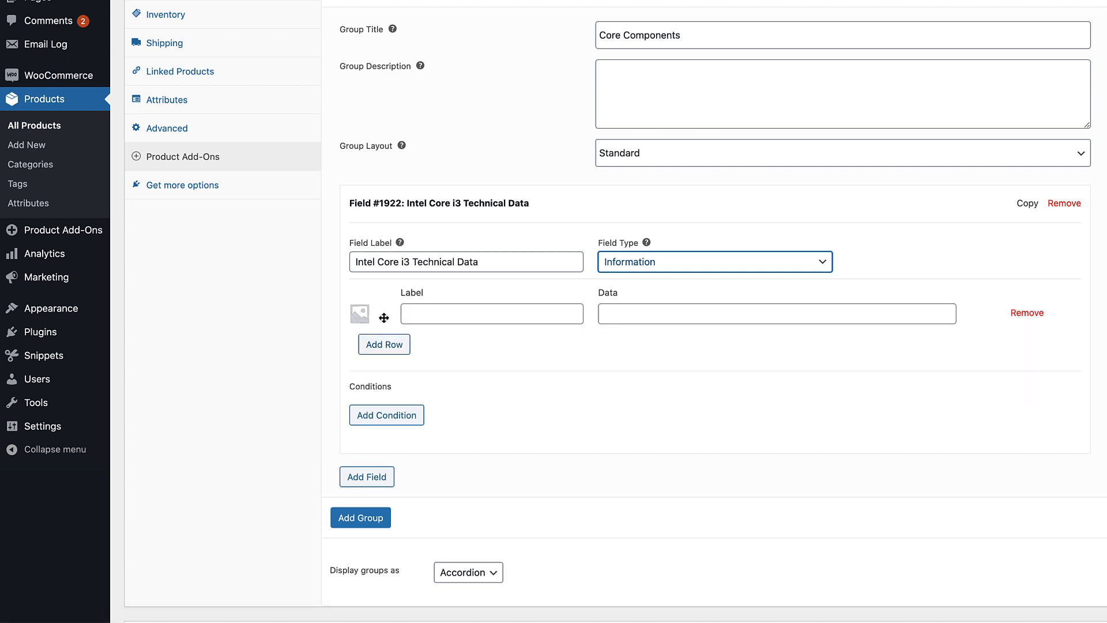
left_click(434, 316)
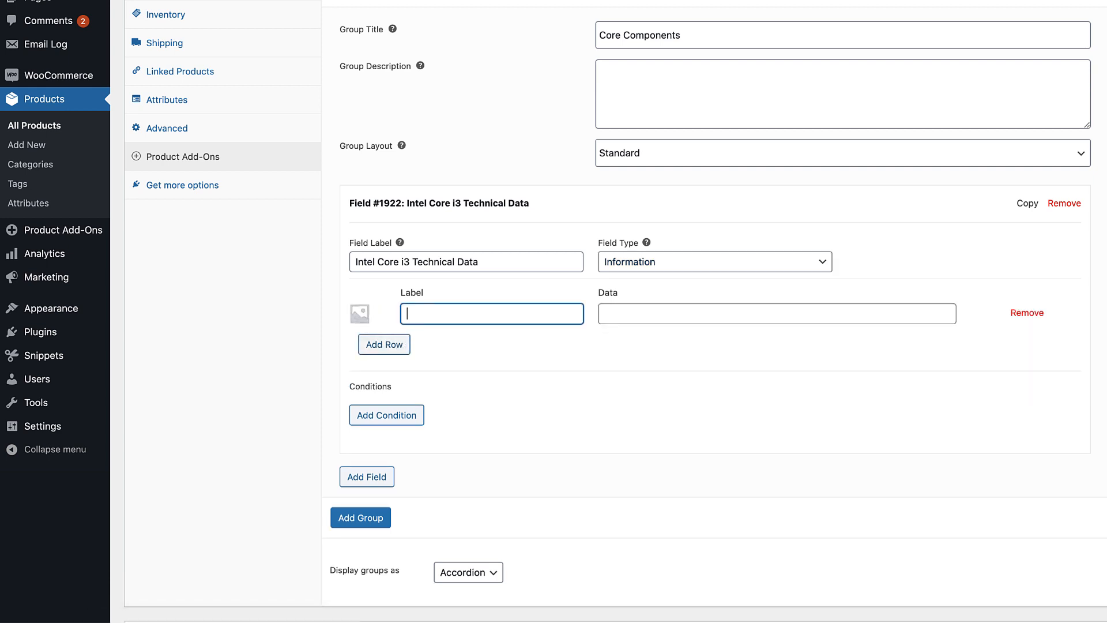
key("Tab")
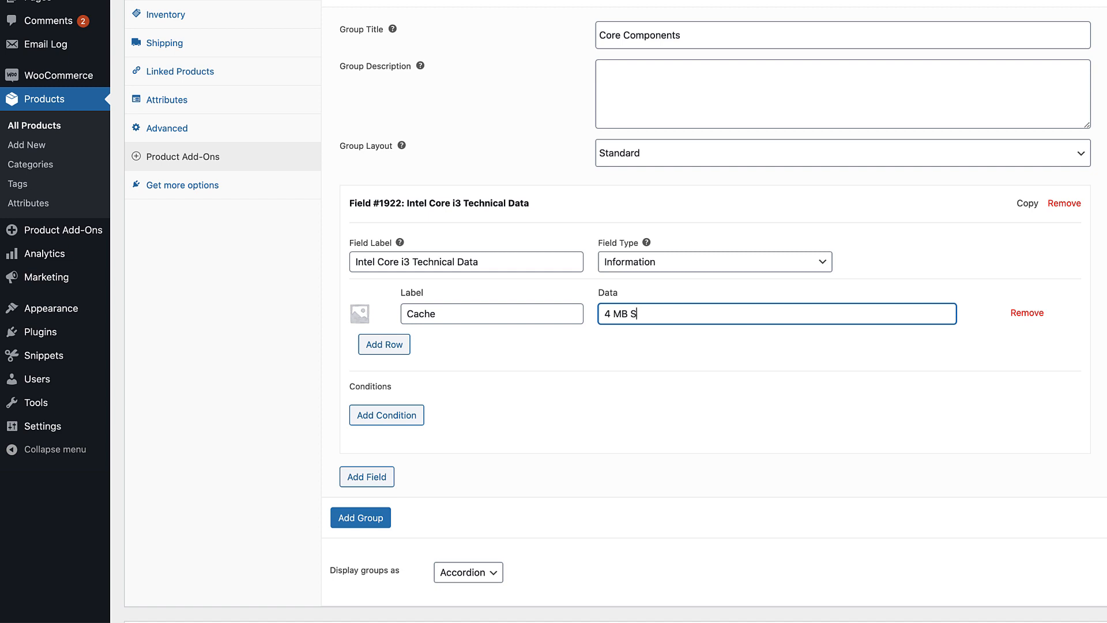
type("4 MB SmartCache")
Add a second information row with the label "Cores" and the data "2"
left_click(384, 344)
left_click(438, 339)
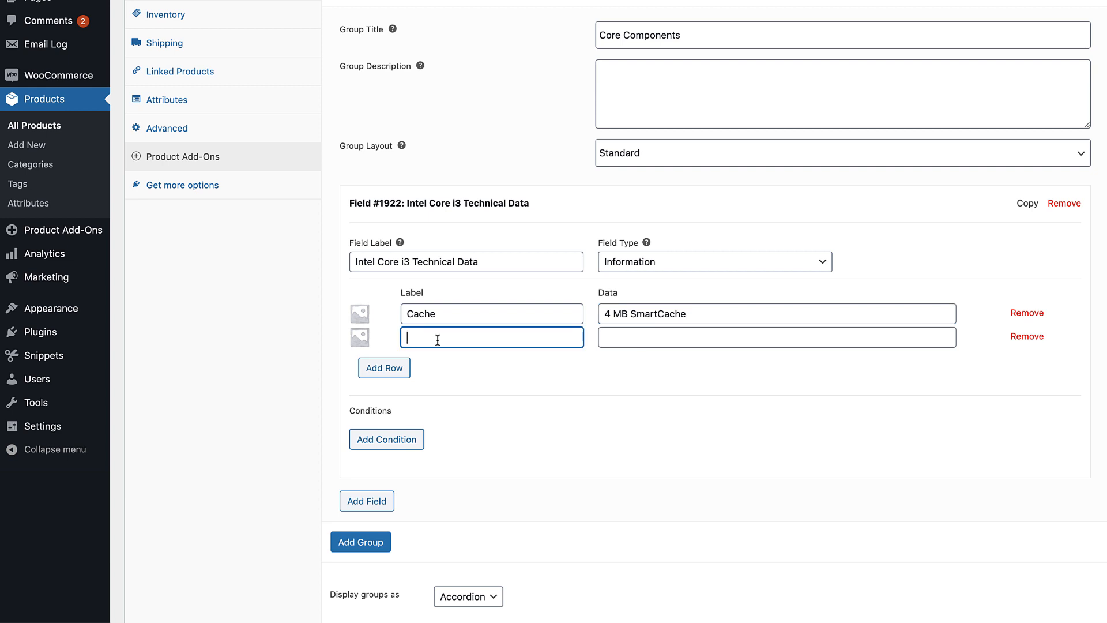
type("Cores")
key("Tab")
type("2")
Add a third information row with the label "Threads" and the data "4"
left_click(384, 367)
left_click(437, 361)
type("T")
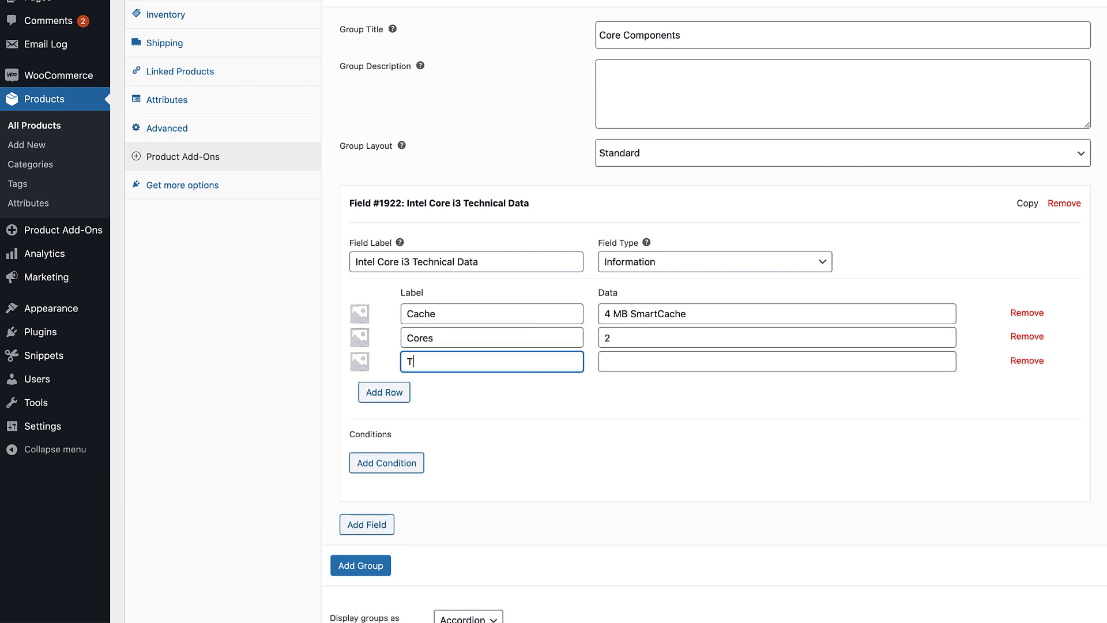
type("hreads")
key("Tab")
type("4")
Add a fourth information row labelled "Speed" with the data "3.90 GHz Max Turbo Frequency", and save the product draft
left_click(384, 392)
left_click(437, 385)
type("Speed")
key("Tab")
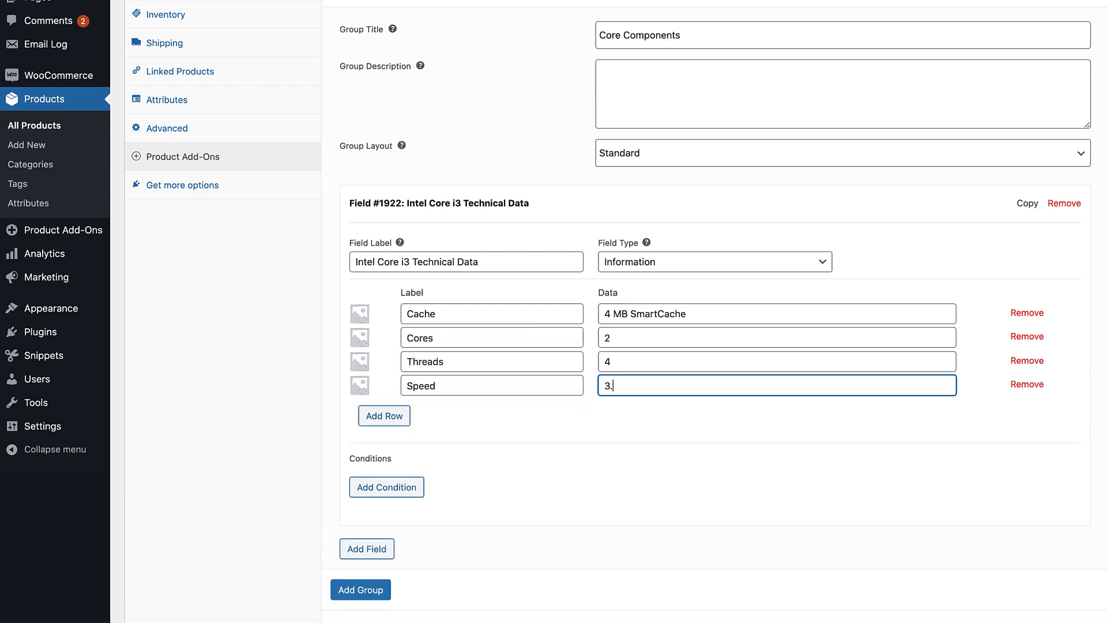
type("3.90 GHz Max Turbo Frequency")
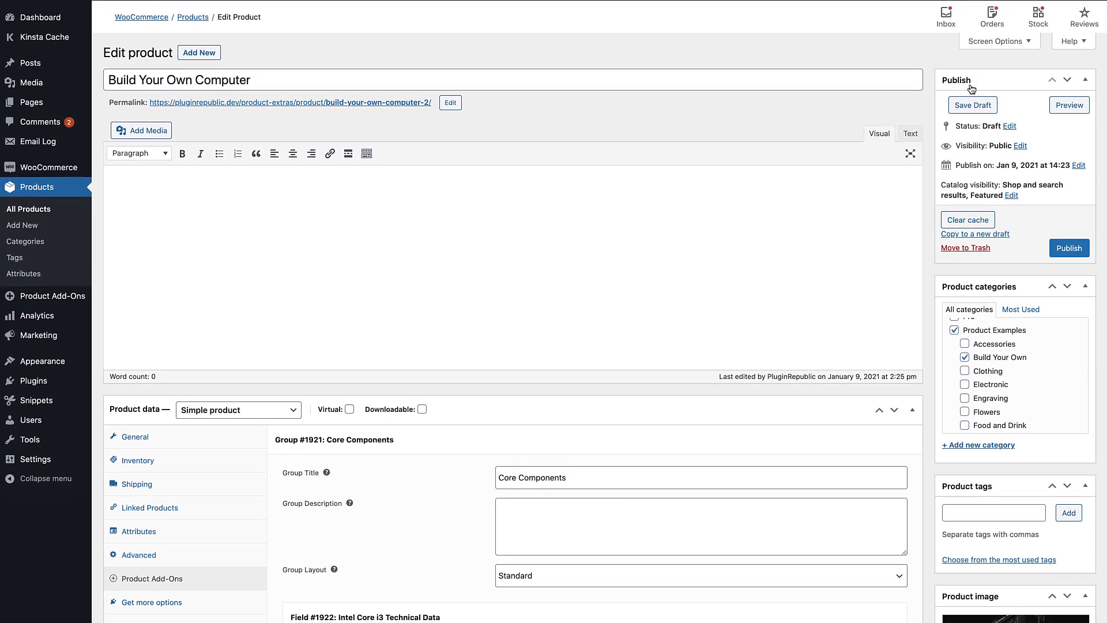
left_click(972, 105)
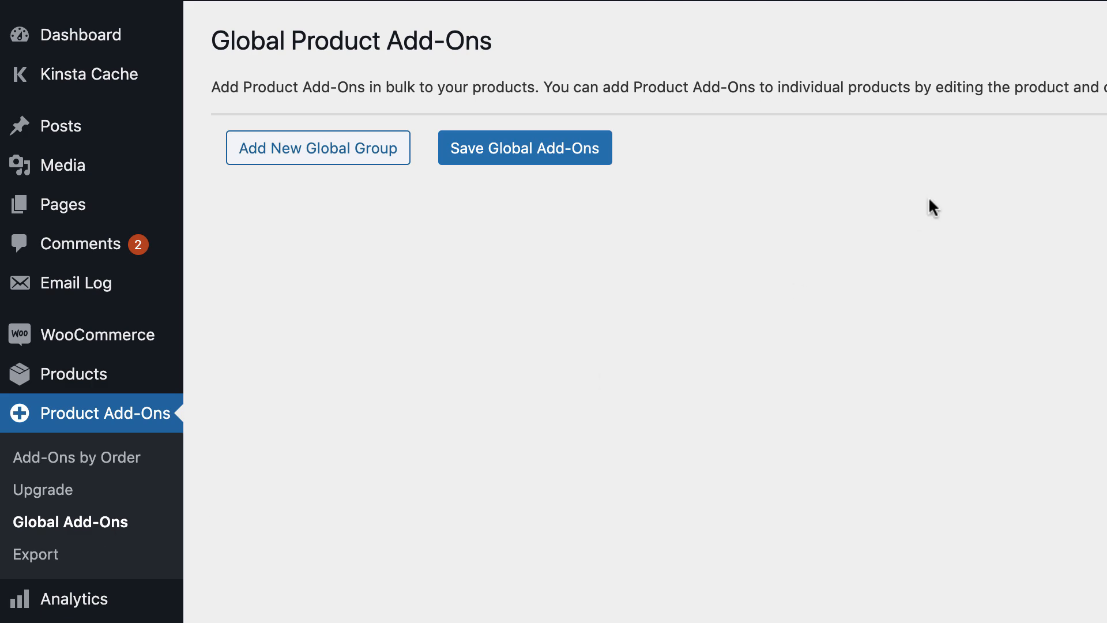
Create a new group in the Global Product Add-Ons
left_click(358, 153)
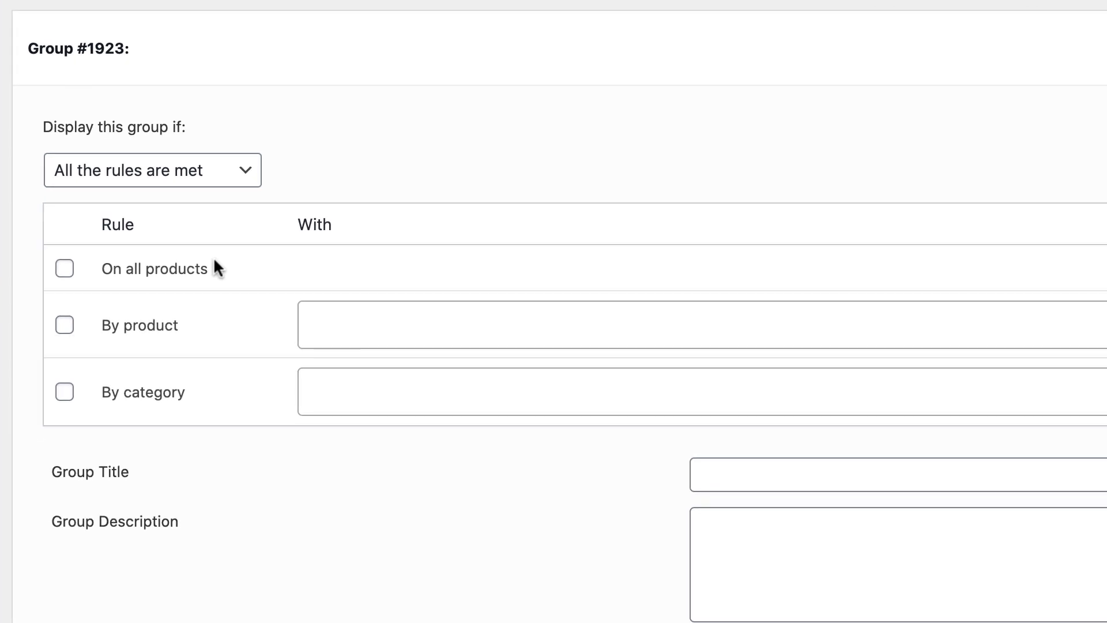
Try the By product rule for the global group, browse the selectable products, and disable the rule again
left_click(64, 269)
left_click(64, 325)
left_click(375, 312)
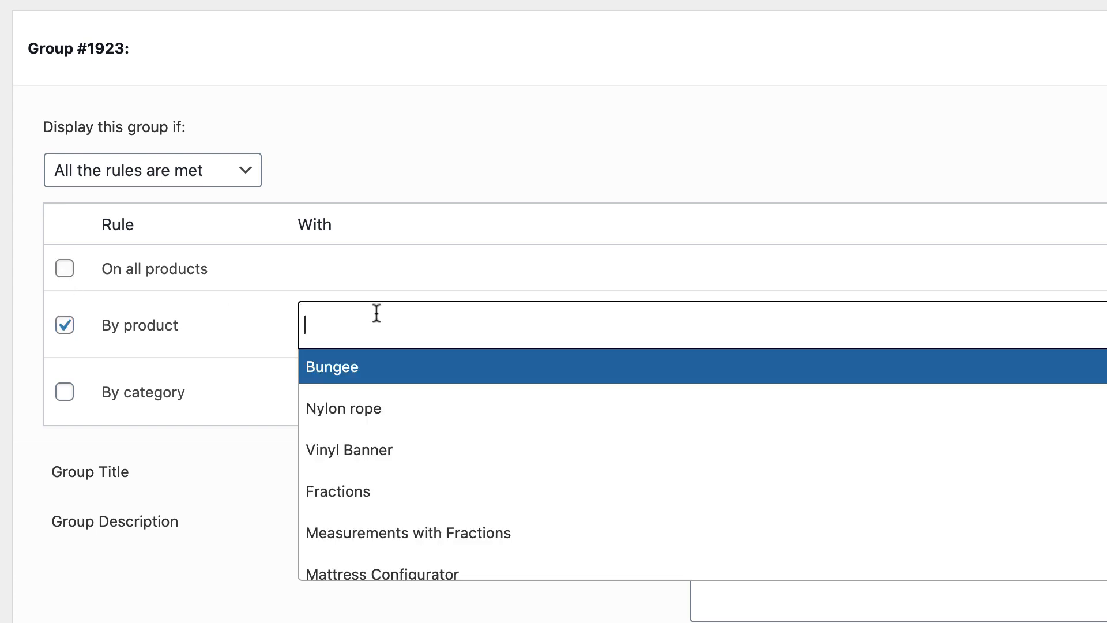
scroll(452, 450, "down", 3)
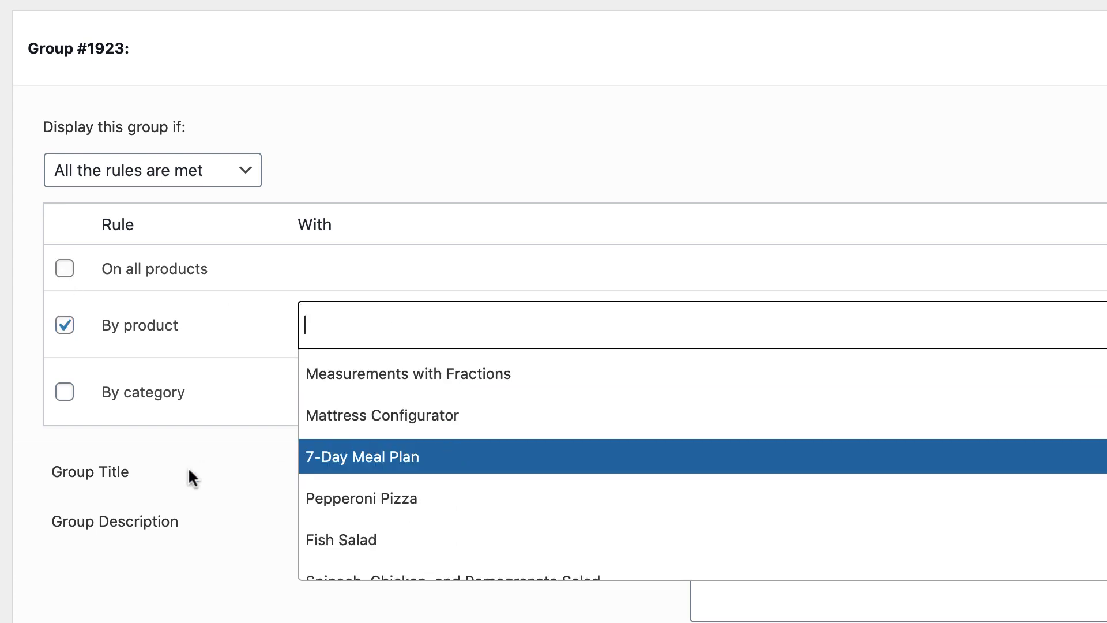
left_click(78, 321)
left_click(64, 324)
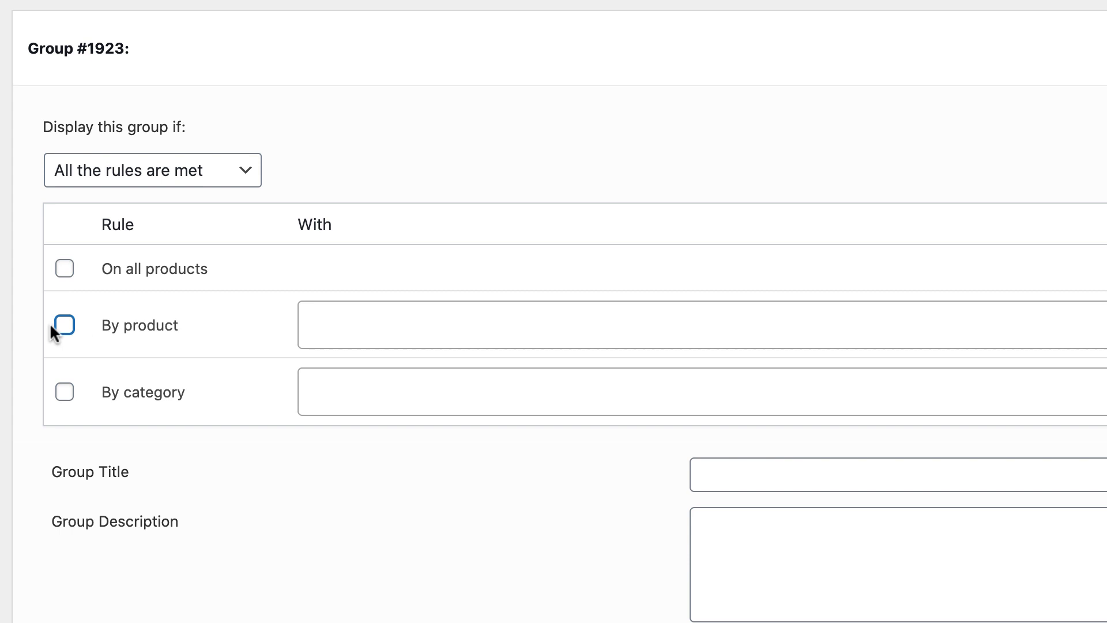
Try the By category rule for the global group, view the selectable categories, and disable the rule again
left_click(64, 393)
left_click(310, 392)
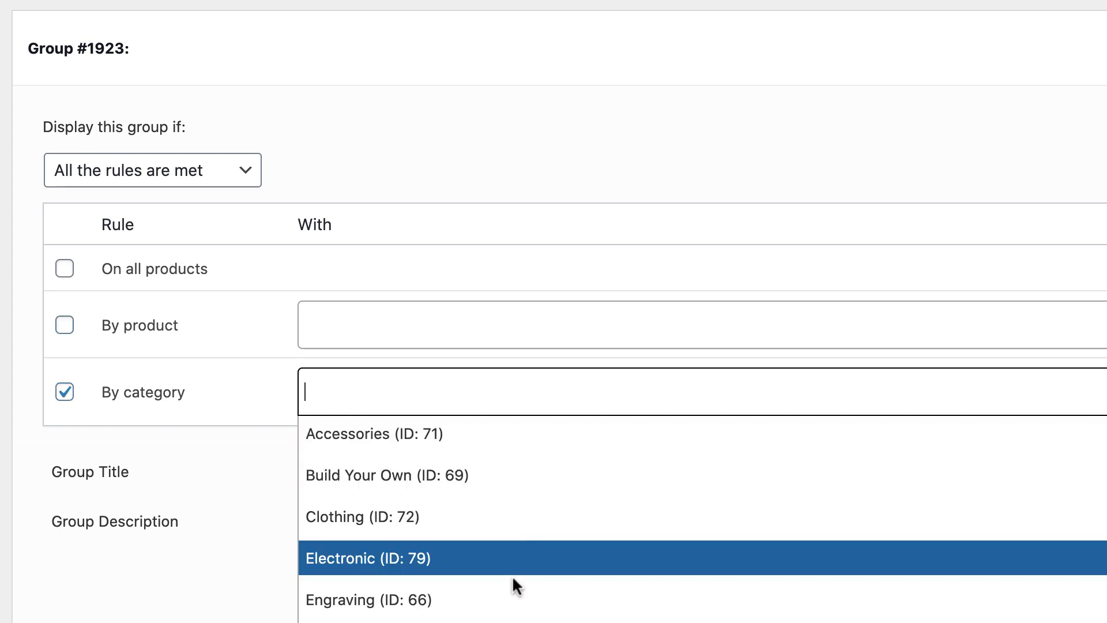
left_click(64, 392)
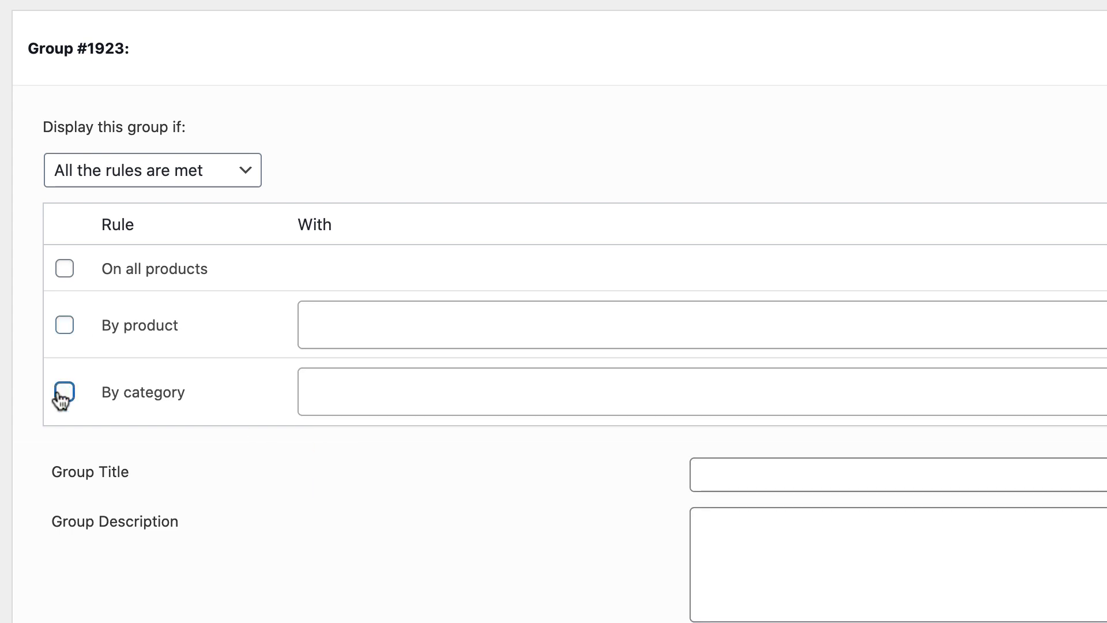
Display the global group on all products and add a field of type Information to it
left_click(64, 269)
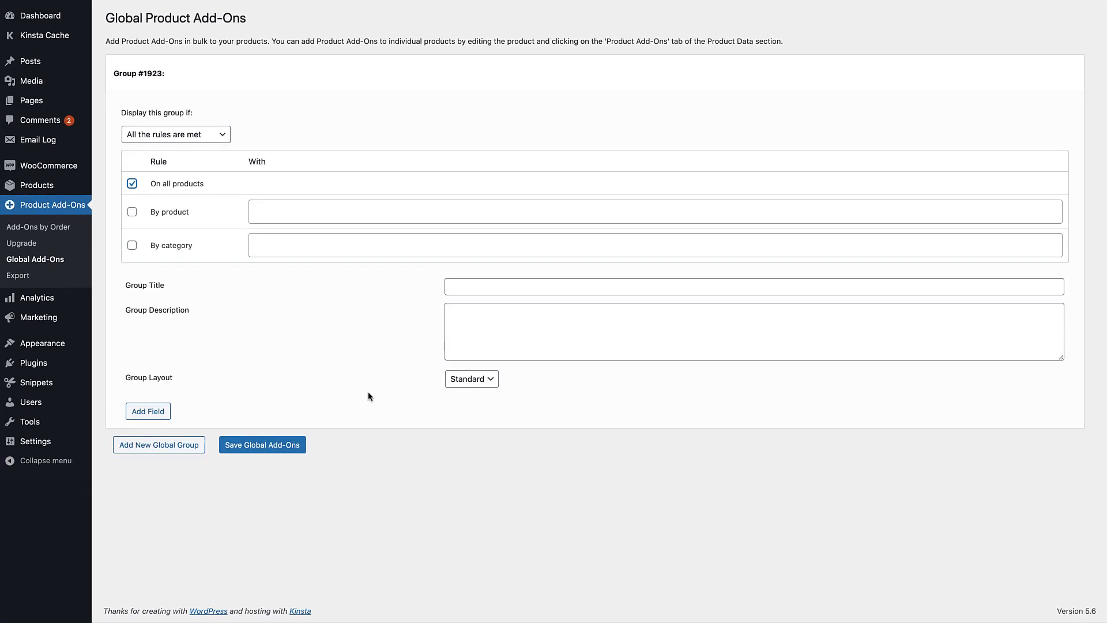
left_click(147, 412)
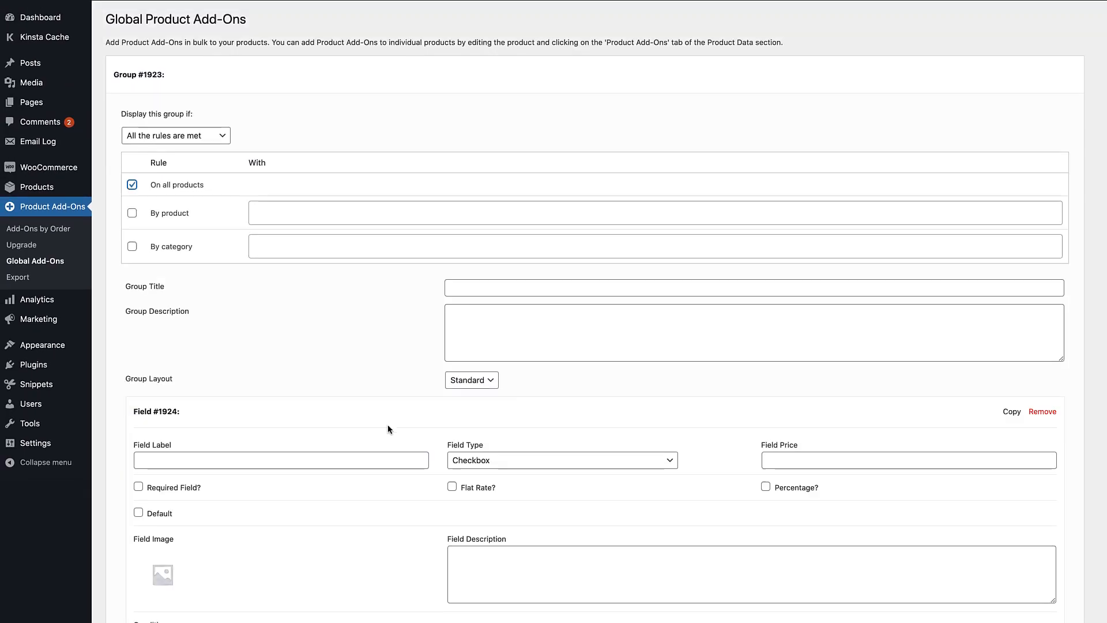
scroll(388, 429, "down", 3)
left_click(545, 302)
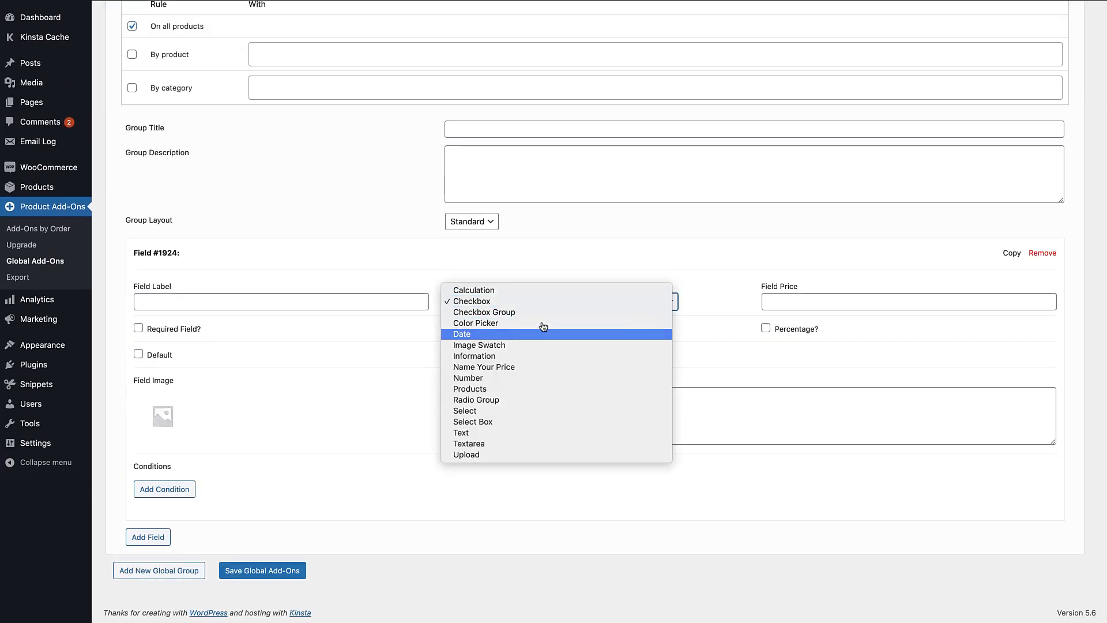
left_click(538, 356)
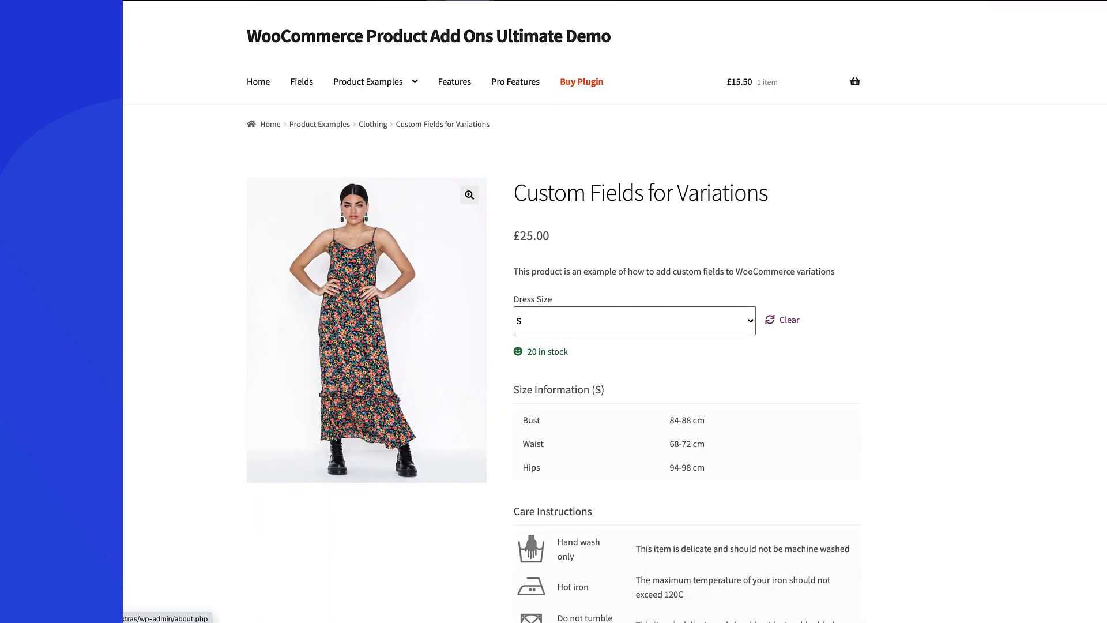
Switch the dress size to M and L on the Custom Fields for Variations page to compare the size information
left_click(720, 319)
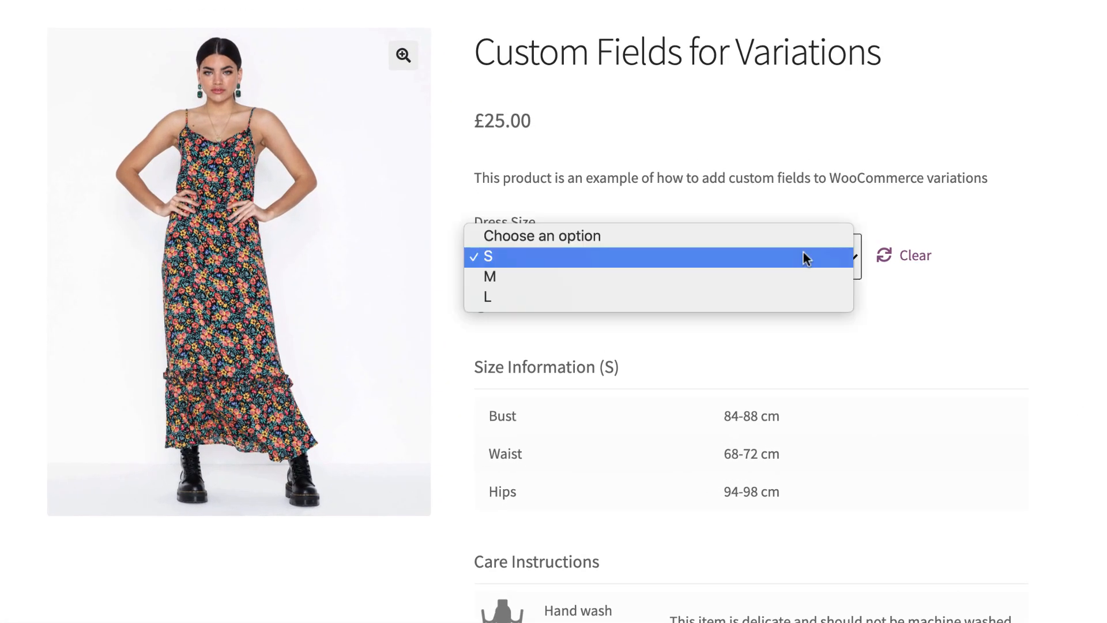
left_click(785, 277)
left_click(784, 278)
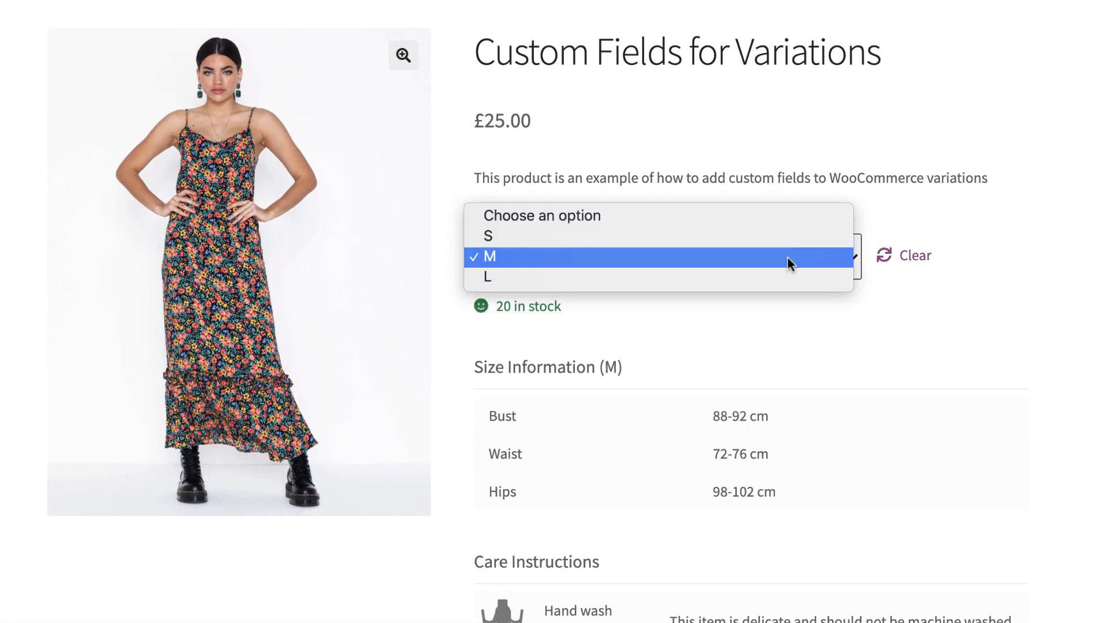
left_click(784, 275)
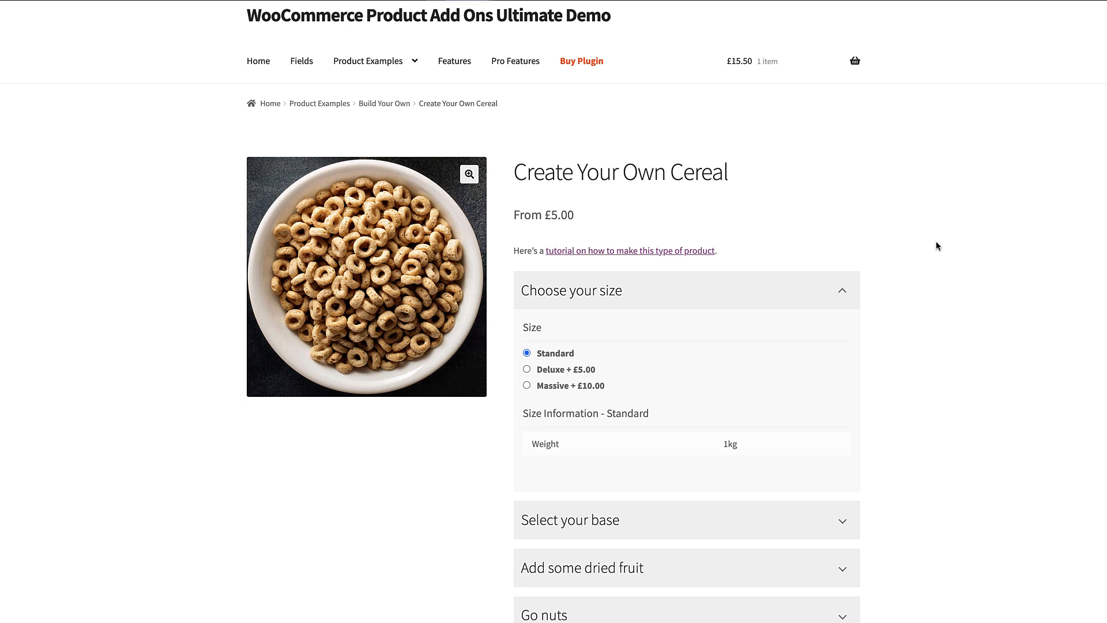
Try the Deluxe and Massive sizes on the Create Your Own Cereal page to check the size information
scroll(904, 326, "down", 1)
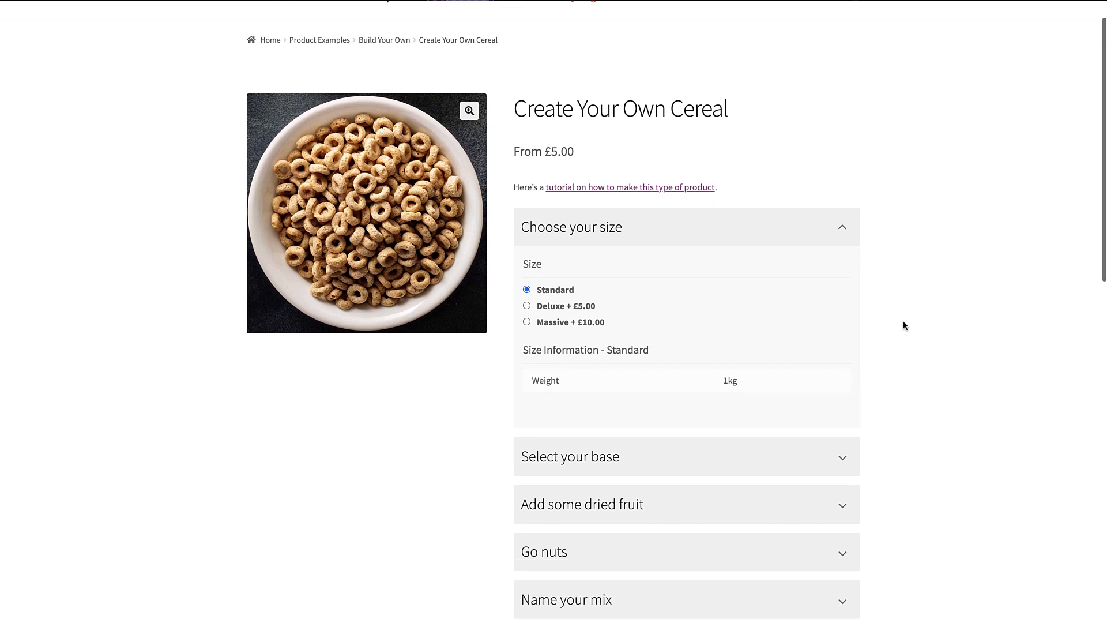
left_click(542, 309)
left_click(562, 324)
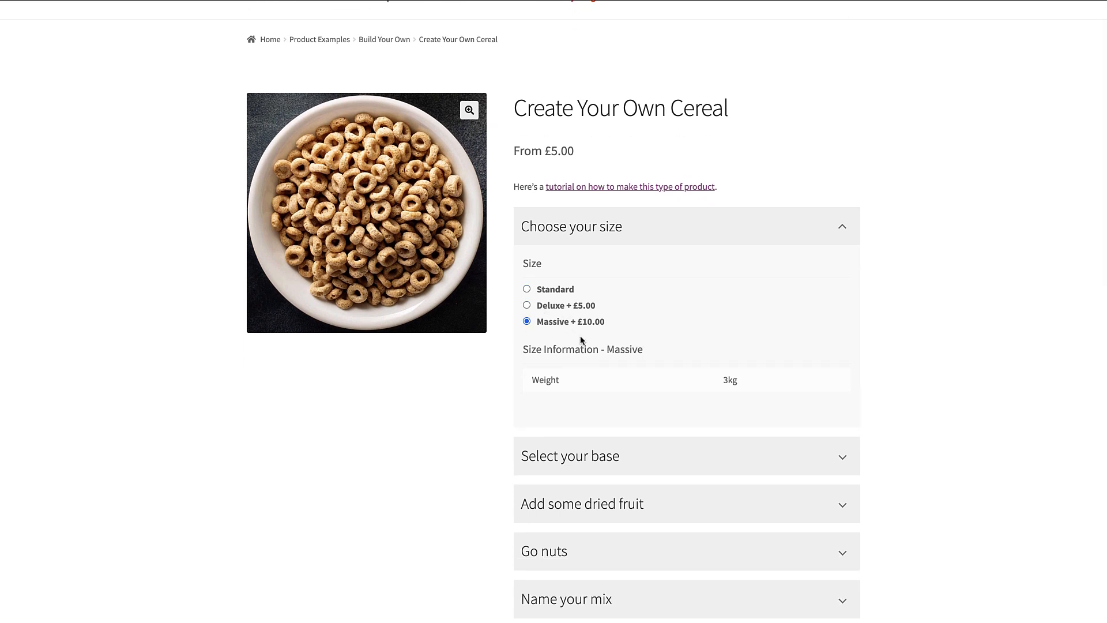
Expand the cereal base section and choose Choco Balls to examine its nutritional information
left_click(603, 455)
scroll(602, 460, "down", 3)
scroll(601, 458, "down", 5)
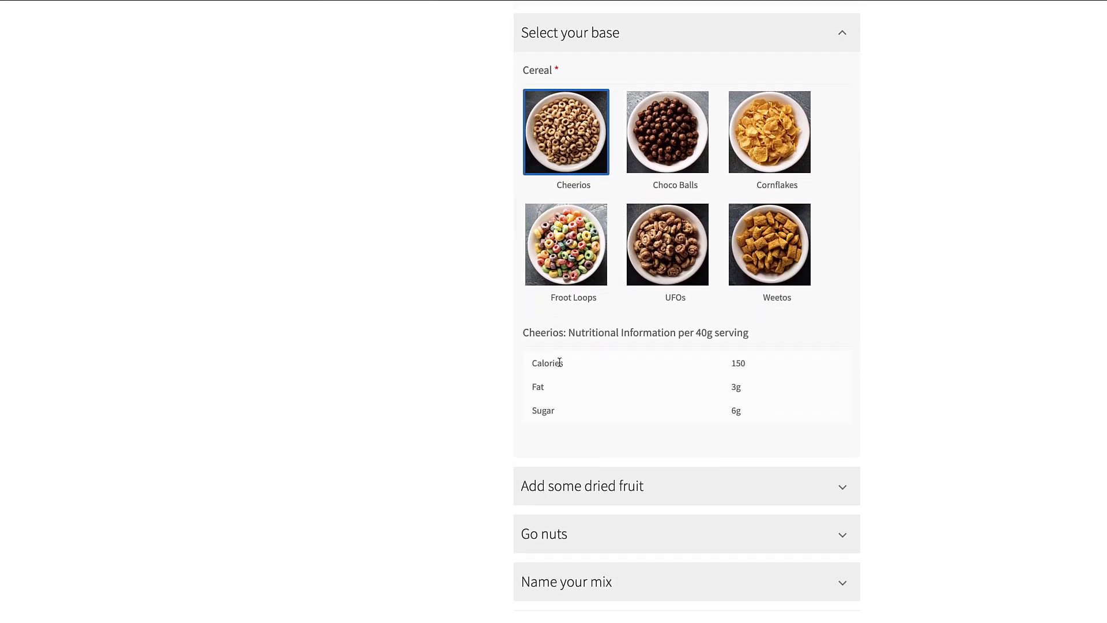
left_click(670, 148)
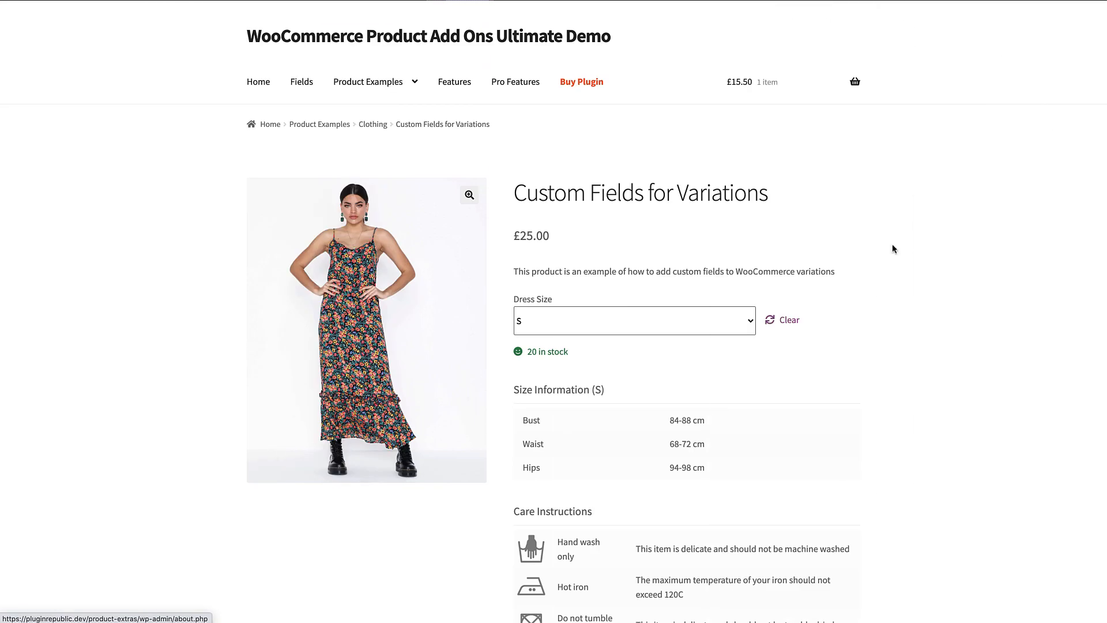
scroll(923, 350, "down", 2)
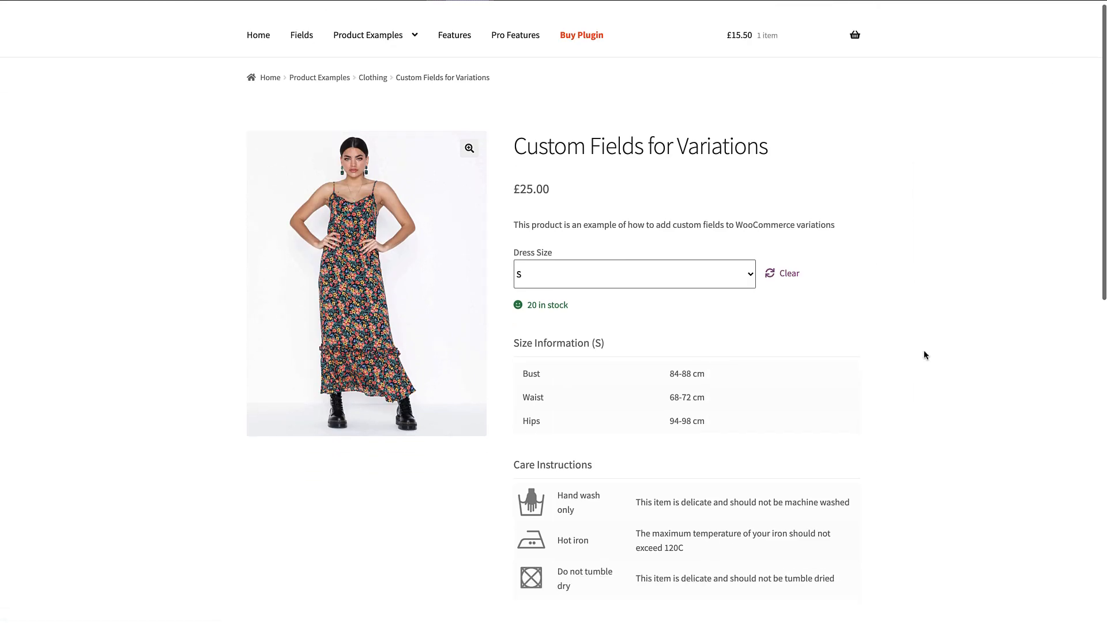
Set the dress size to M, then L, to compare the size and care information for each variation
left_click(719, 246)
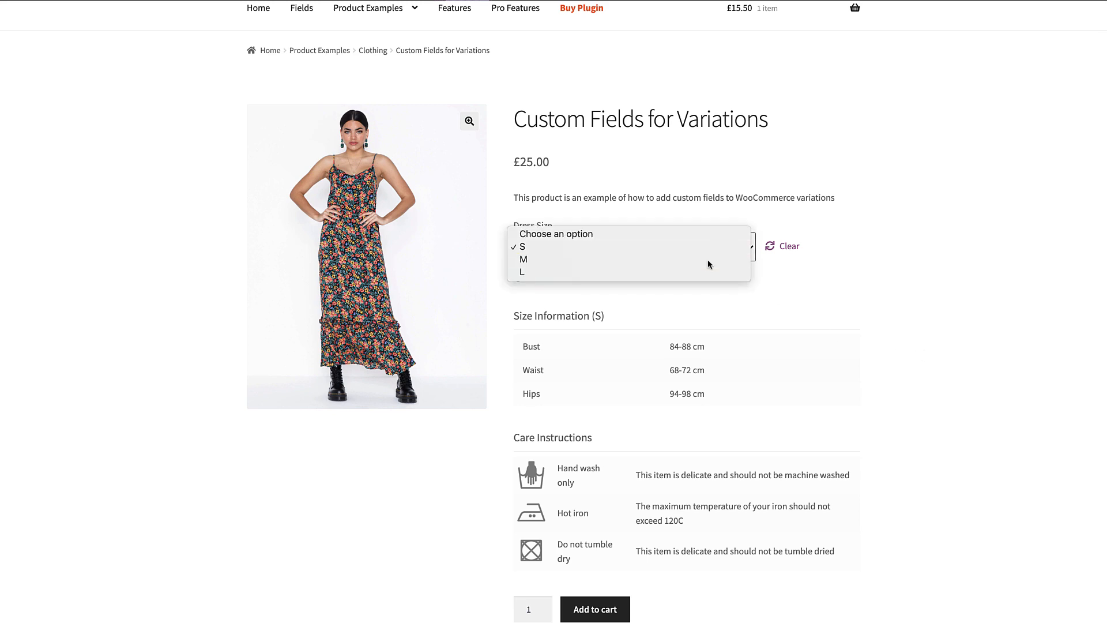
left_click(712, 259)
left_click(710, 248)
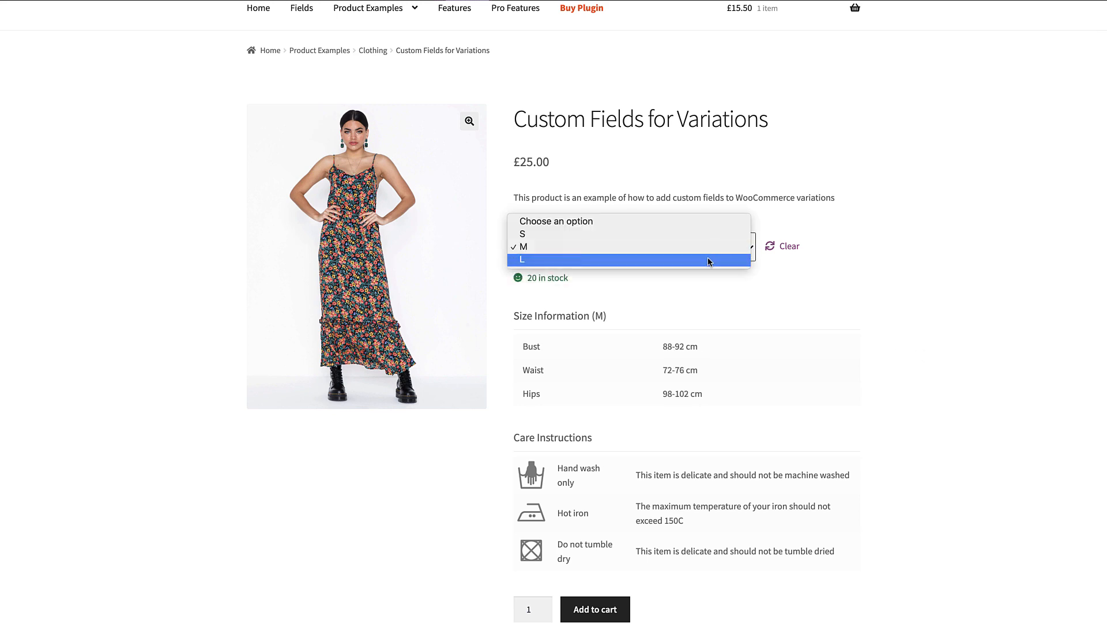
left_click(708, 263)
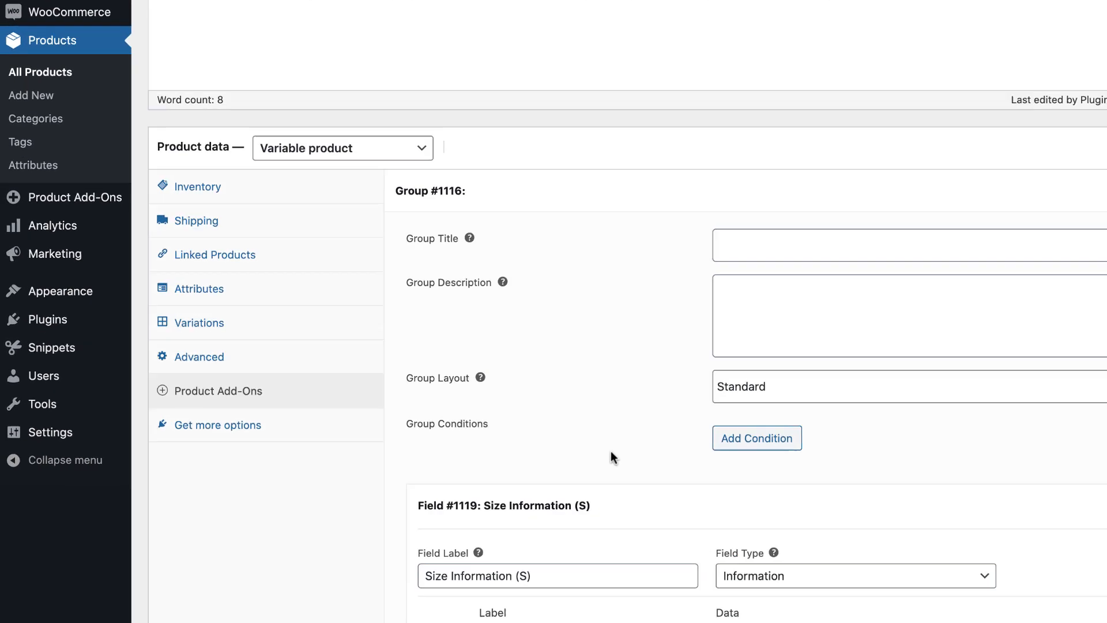
Check the dress's size variations in the product data, and return to its add-on fields to examine the Size Information (S) rows
left_click(193, 324)
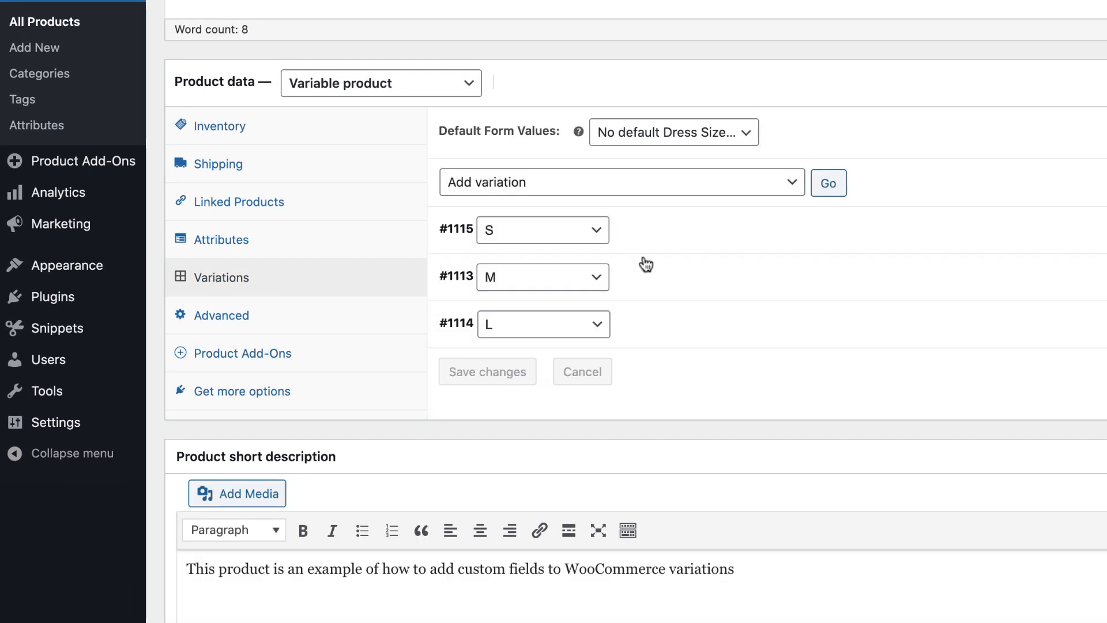
left_click(238, 356)
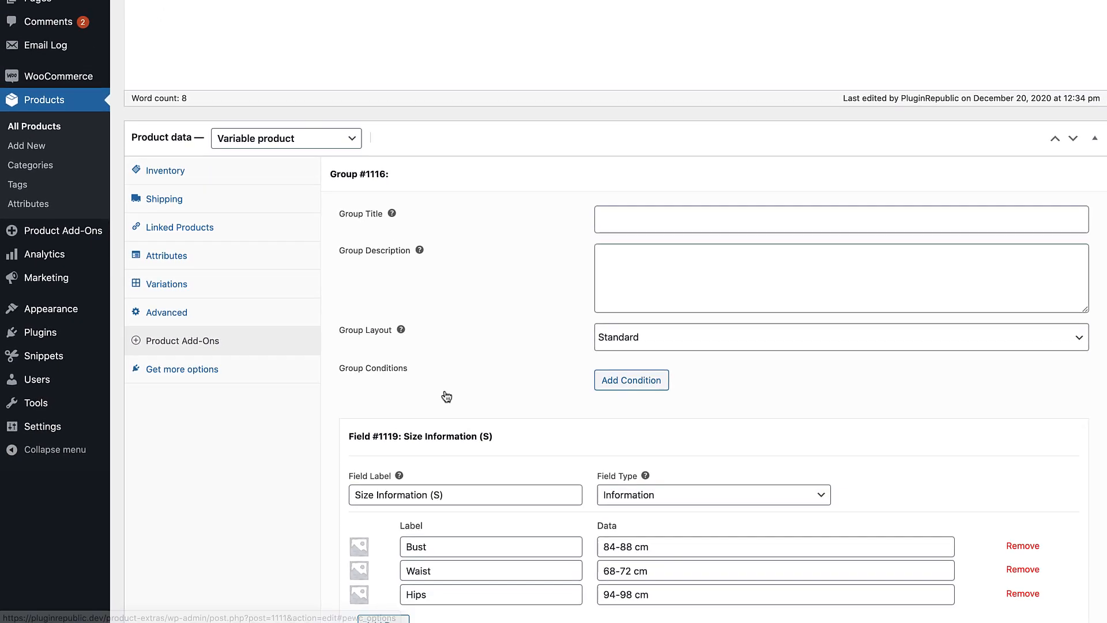
scroll(636, 477, "down", 5)
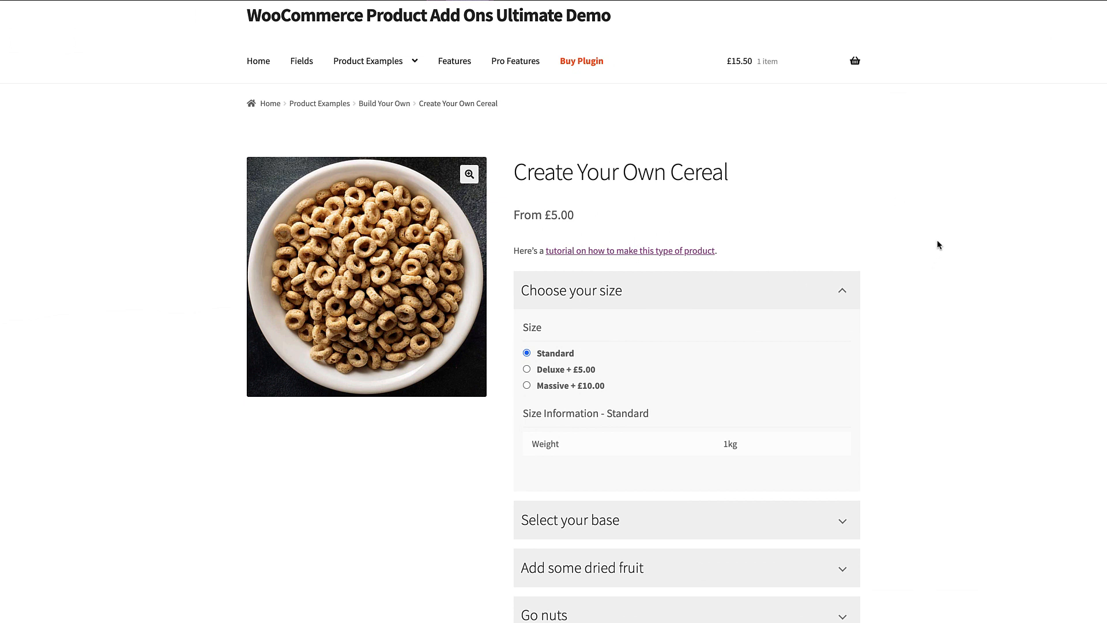
Select the Deluxe and Massive sizes of the cereal product in turn to check their size information
scroll(917, 282, "down", 2)
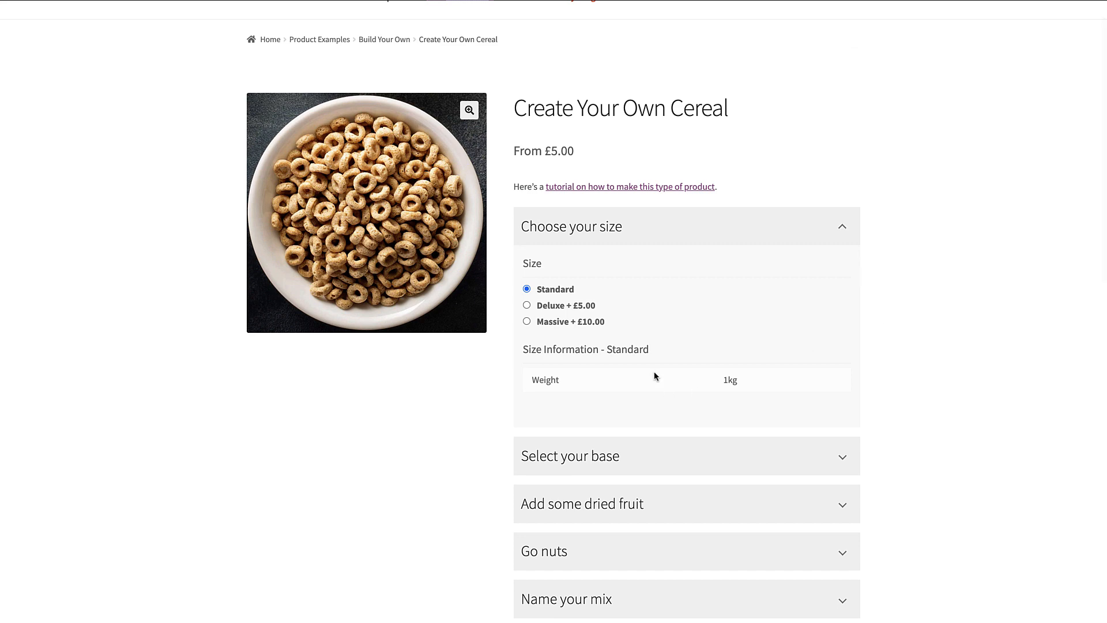
left_click(541, 306)
left_click(561, 323)
Expand the cereal base section and choose Choco Balls, then Cornflakes, to compare their nutritional information
left_click(603, 455)
scroll(602, 459, "down", 5)
scroll(601, 459, "down", 4)
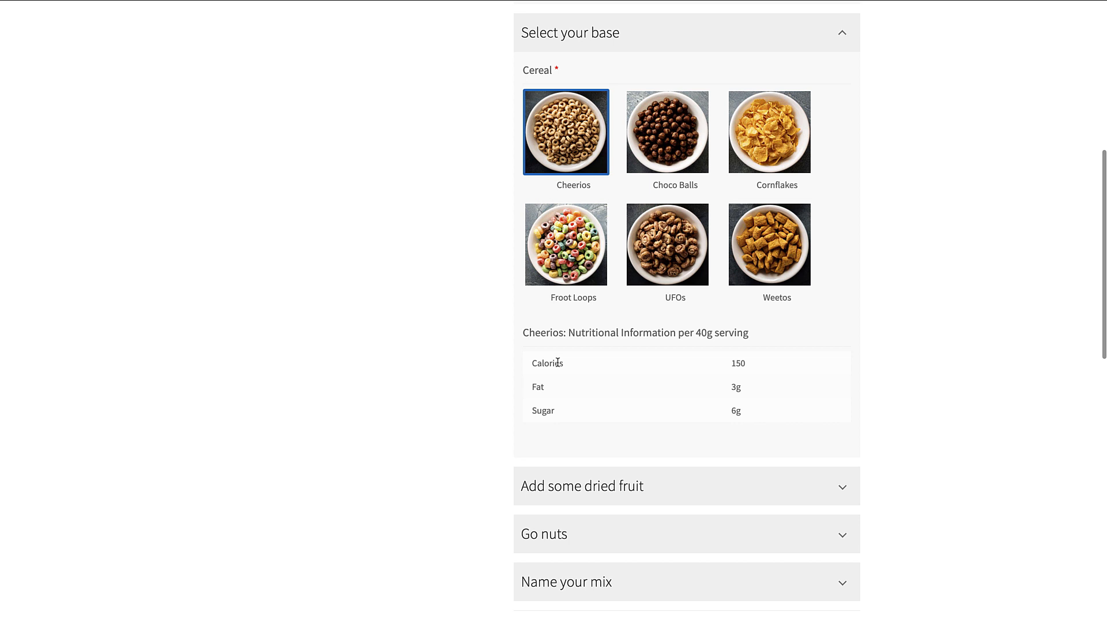
left_click(670, 148)
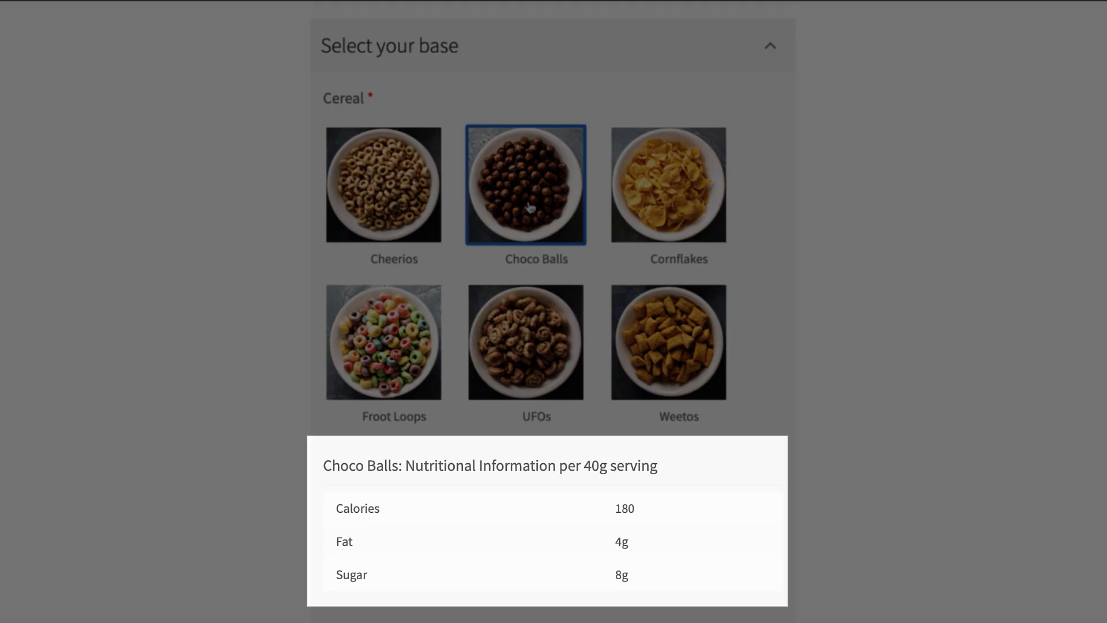
left_click(669, 193)
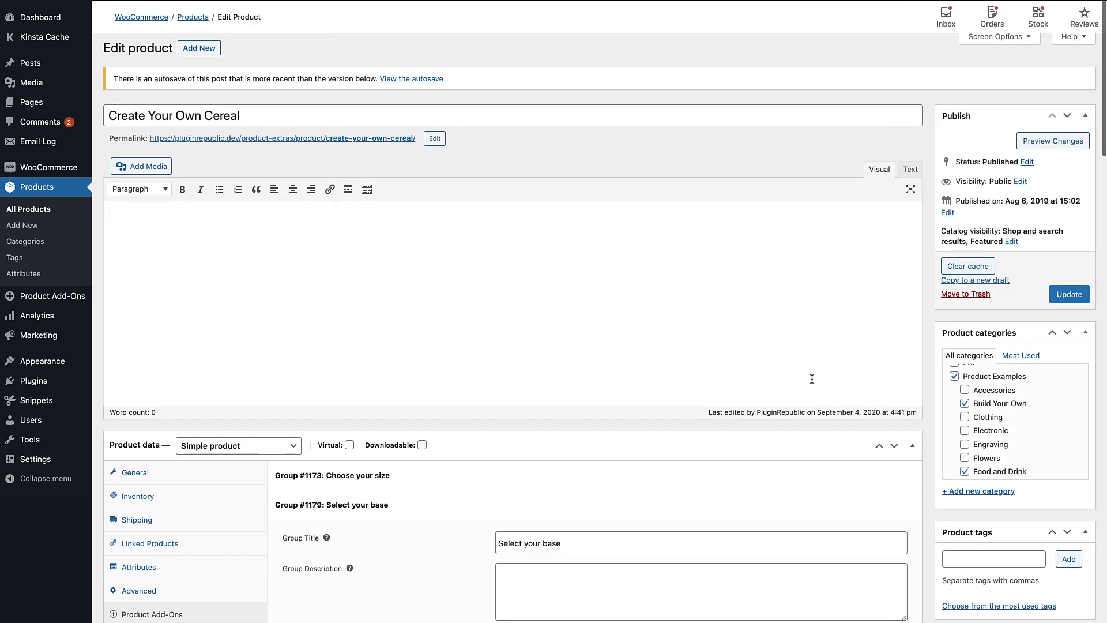
Examine the settings and options of the Cereal image swatch field in the "Select your base" group
scroll(811, 378, "down", 5)
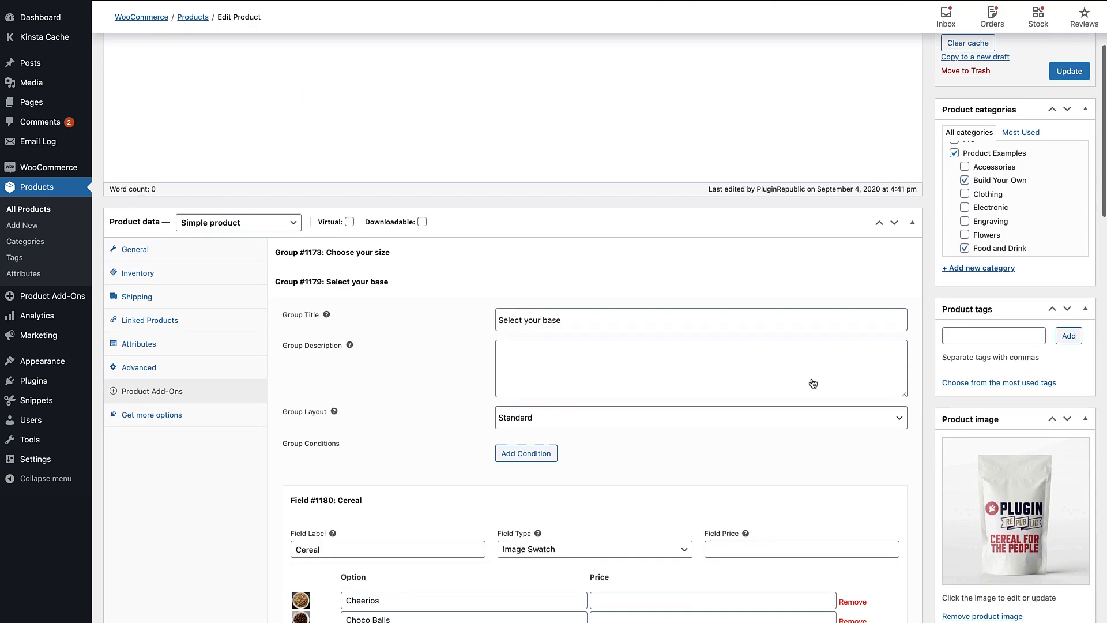
scroll(813, 384, "down", 3)
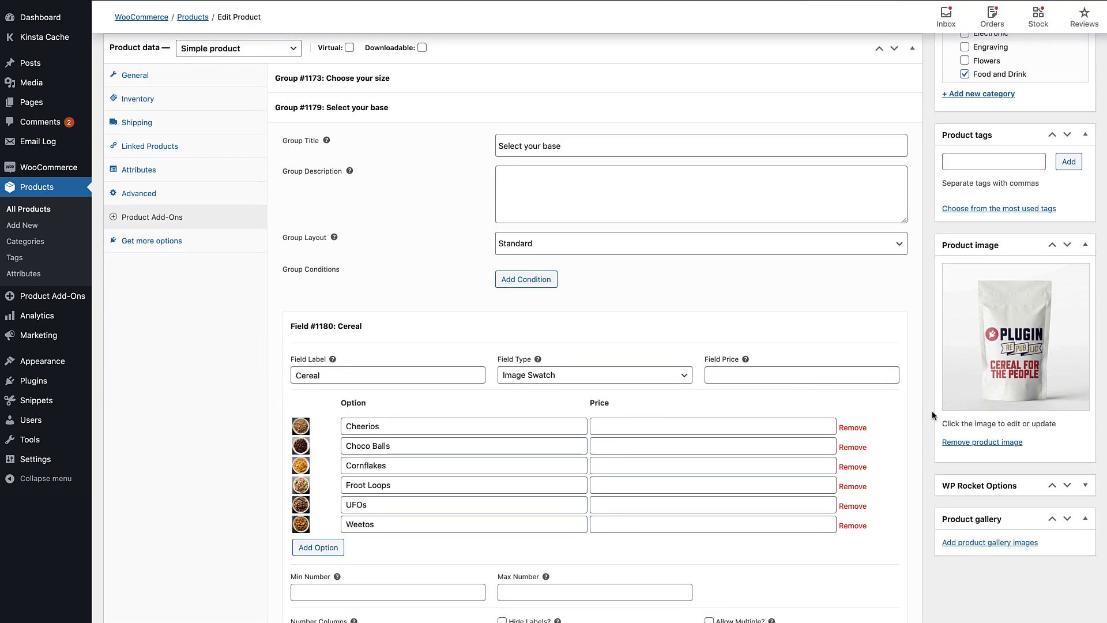
scroll(932, 410, "down", 4)
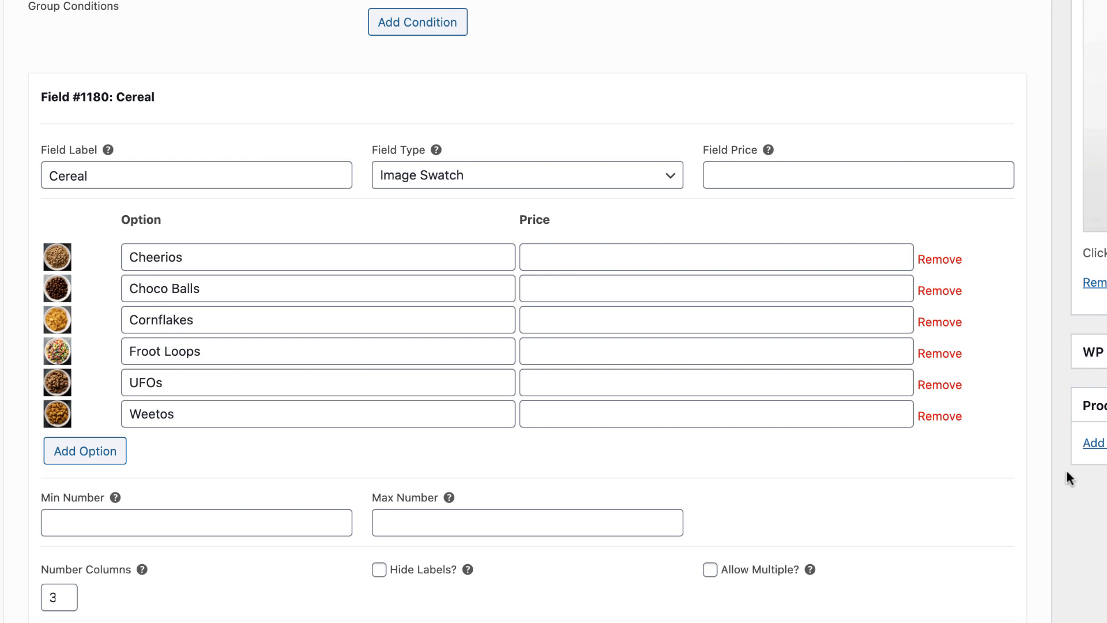
scroll(1065, 468, "down", 5)
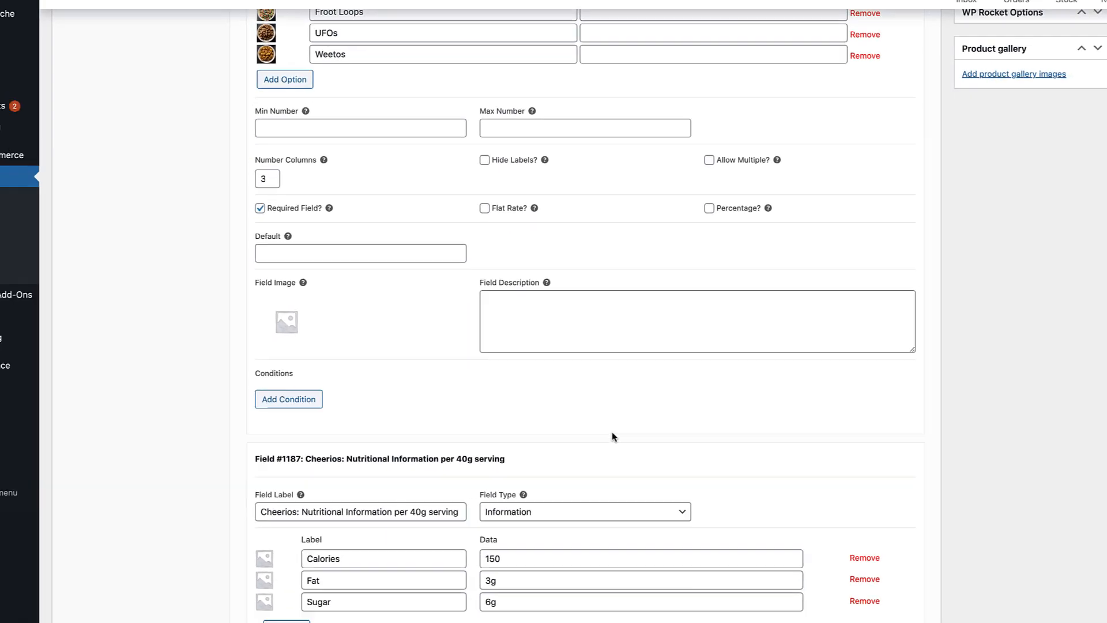
Inspect the Cheerios nutritional information field's display condition, checking the available fields and keeping Cereal and Cheerios as the rule values
left_click(567, 454)
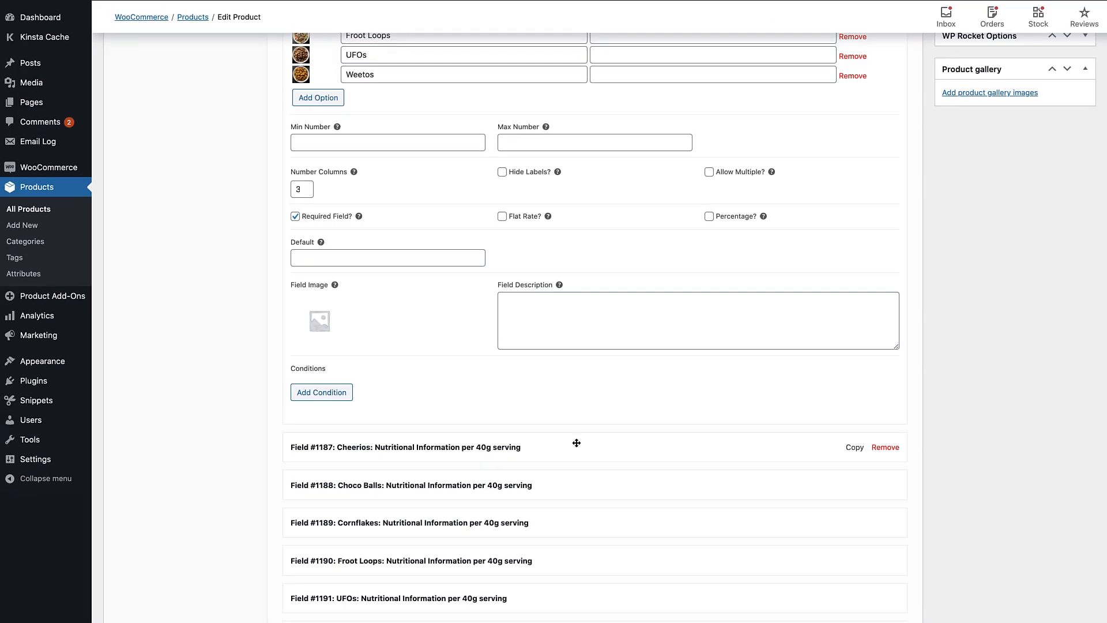
left_click(576, 443)
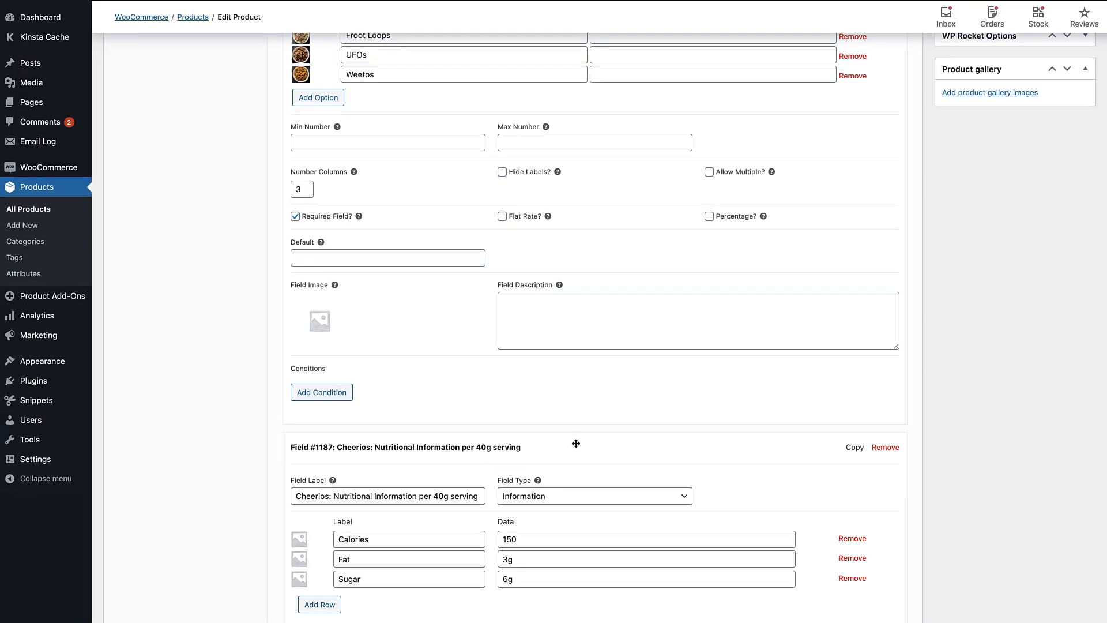
scroll(686, 459, "down", 3)
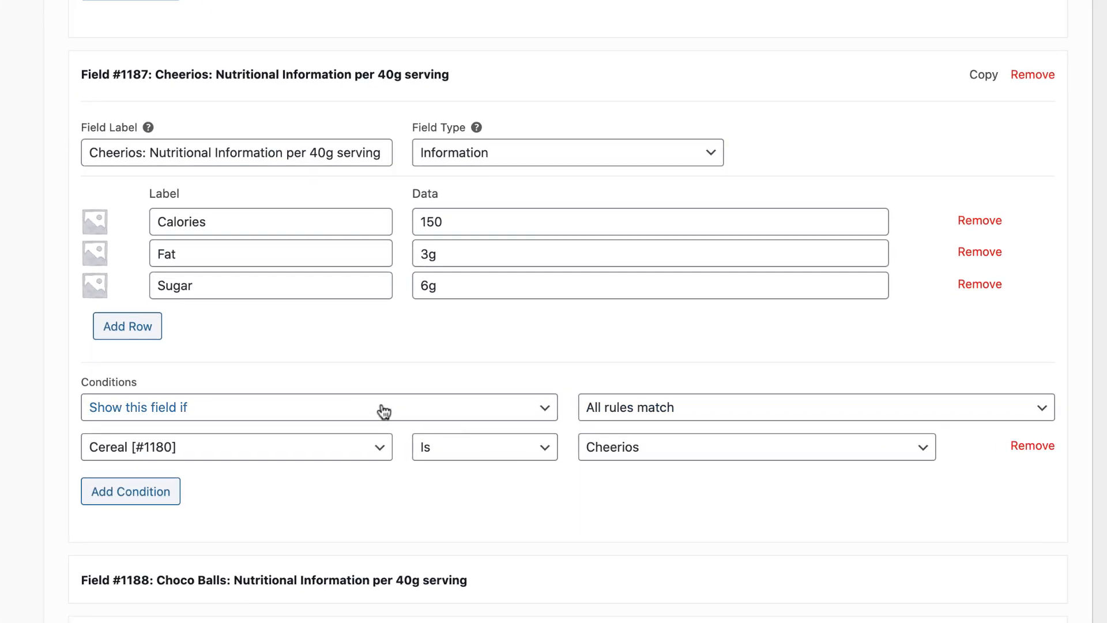
left_click(487, 479)
left_click(398, 409)
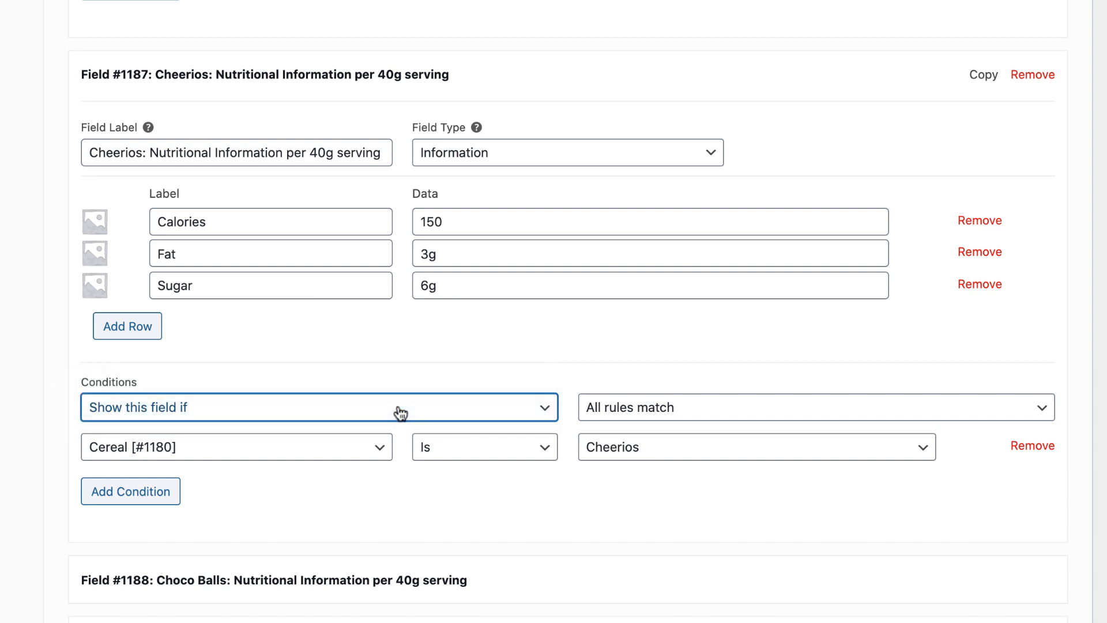
left_click(319, 453)
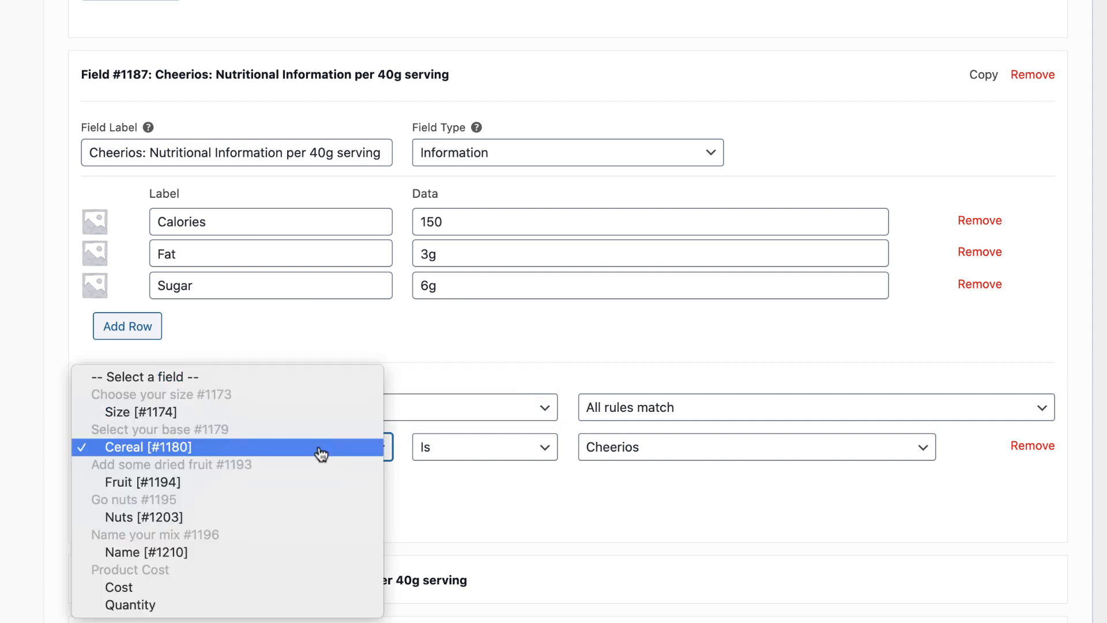
left_click(321, 453)
left_click(680, 453)
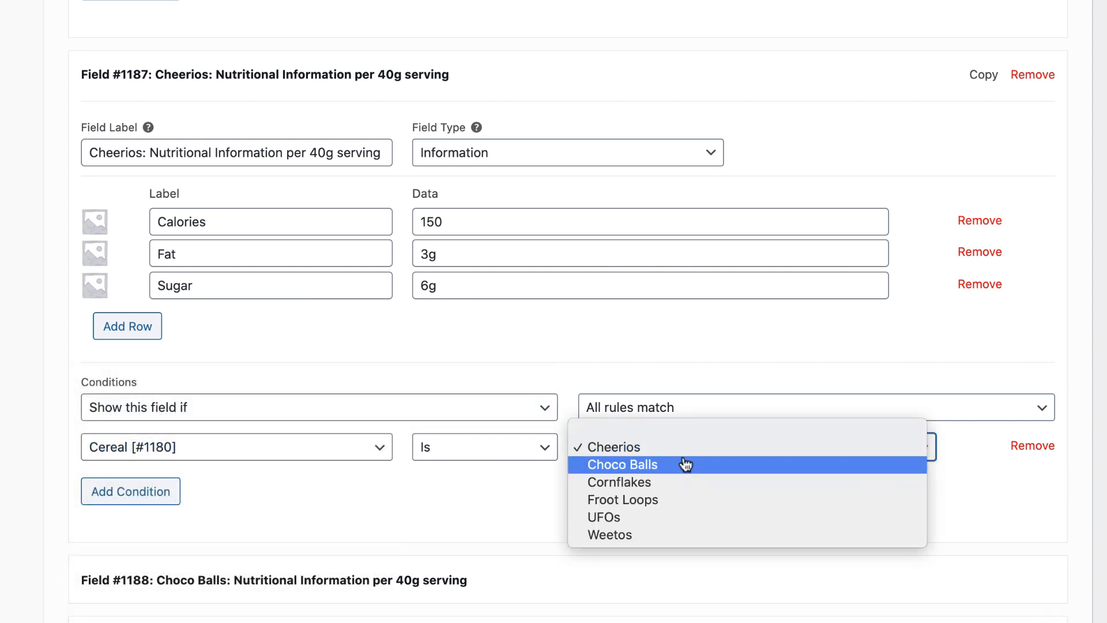
left_click(695, 448)
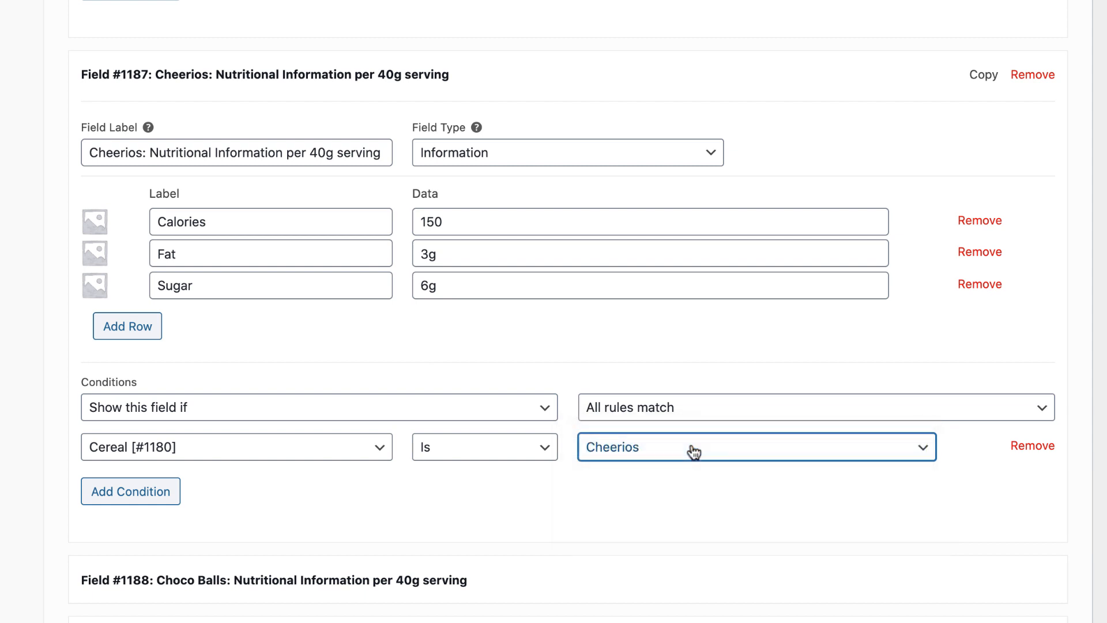
Collapse the Cheerios field and expand the Choco Balls nutritional information field to inspect its condition, keeping Choco Balls as the value
left_click(437, 72)
left_click(411, 138)
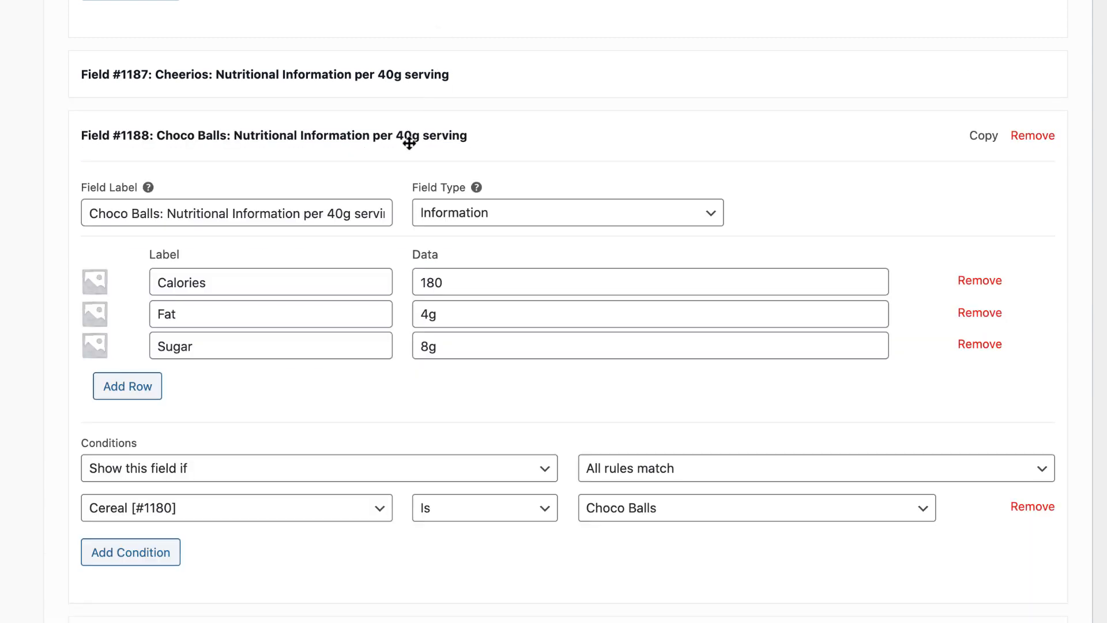
scroll(426, 346, "down", 2)
left_click(735, 380)
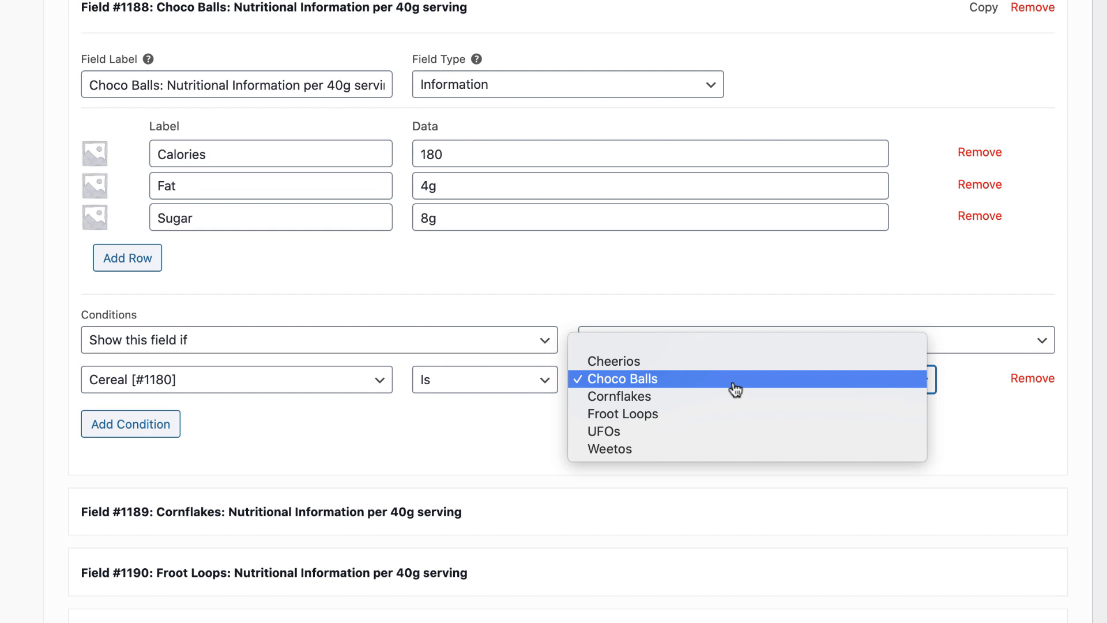
left_click(735, 388)
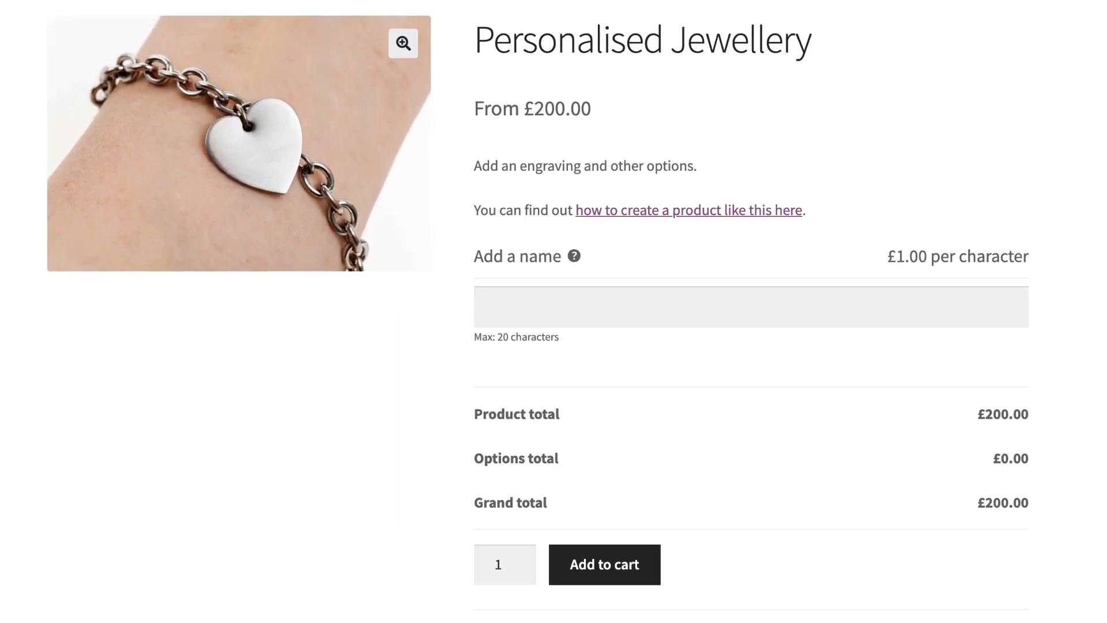
Enable the personalized message on the Engraving product and activate its field for the text to be engraved
left_click(495, 241)
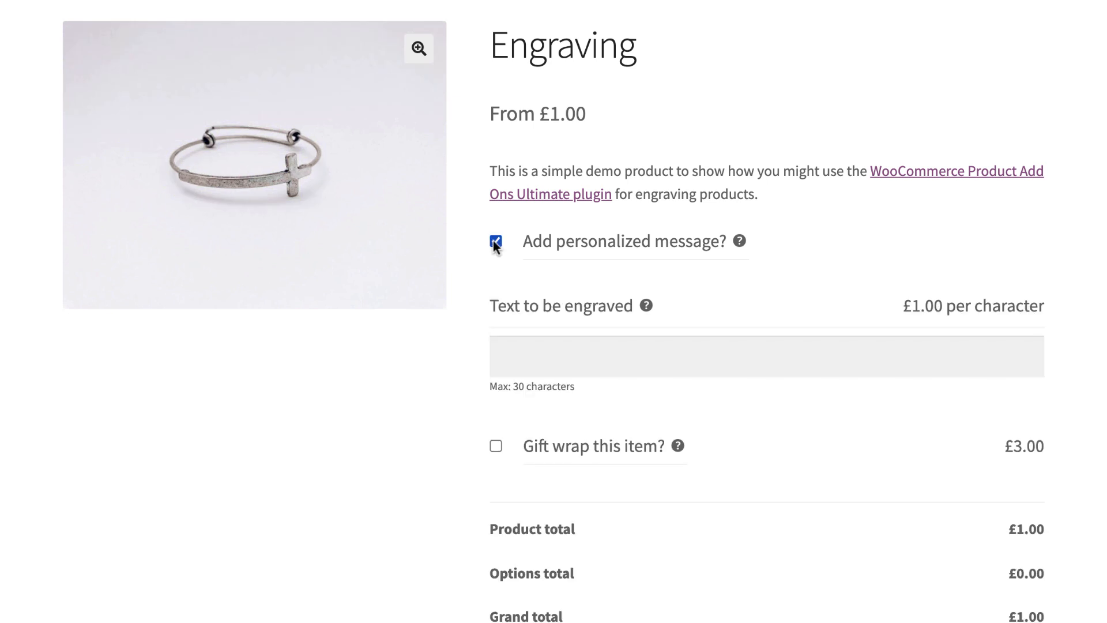
left_click(579, 365)
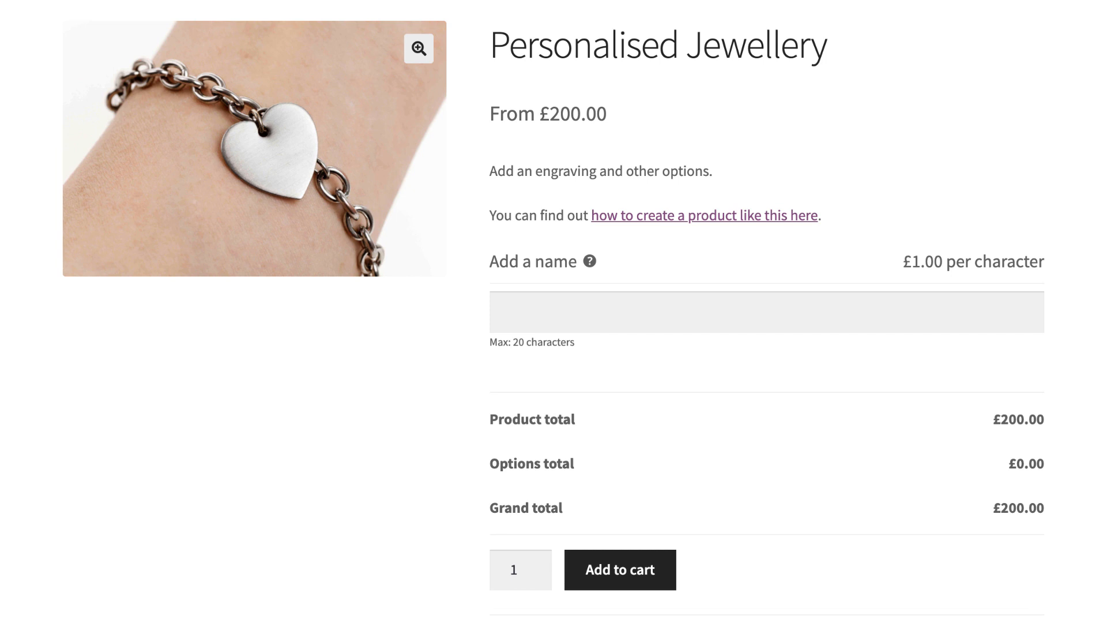
Enter a first name in the "Add a name" field of the Personalised Jewellery product
left_click(590, 311)
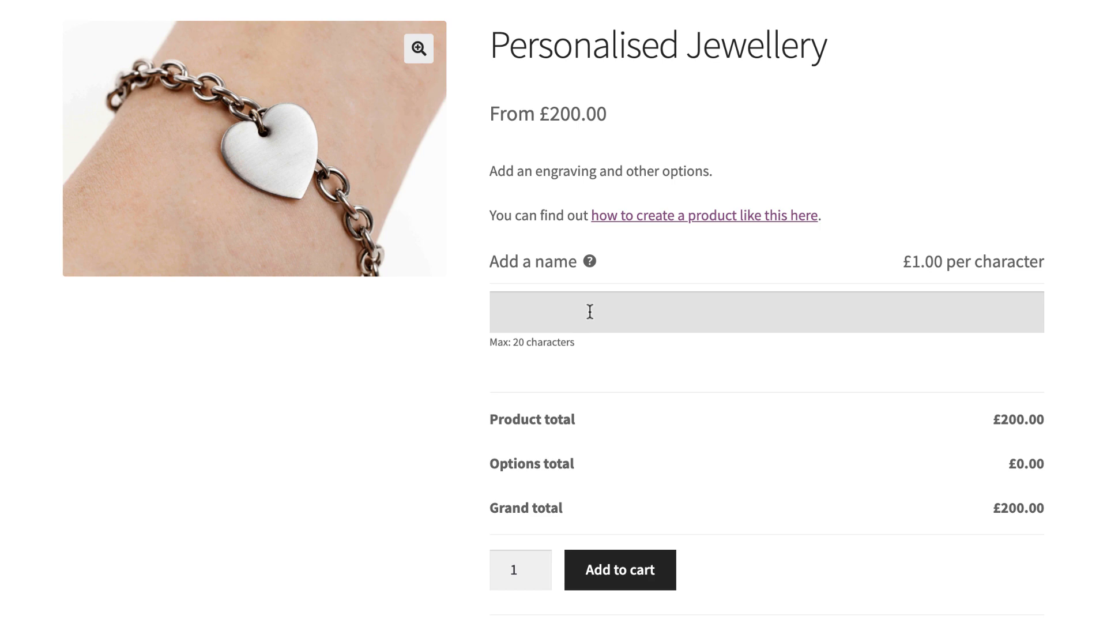
type("John")
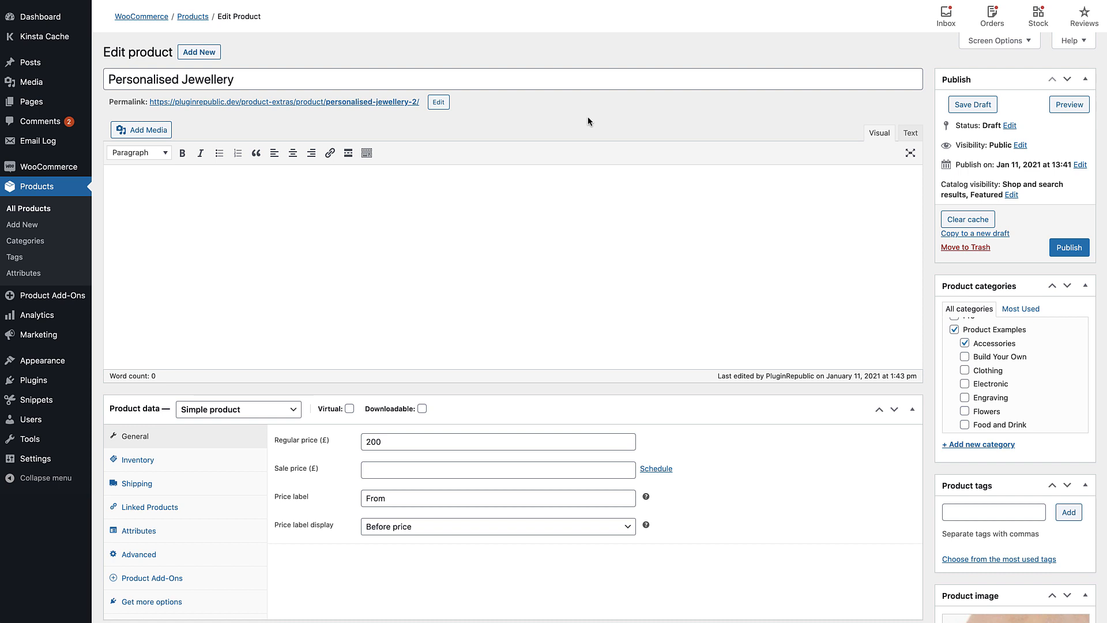
Create an add-on group for the Personalised Jewellery product and add a new field to it
scroll(826, 354, "down", 3)
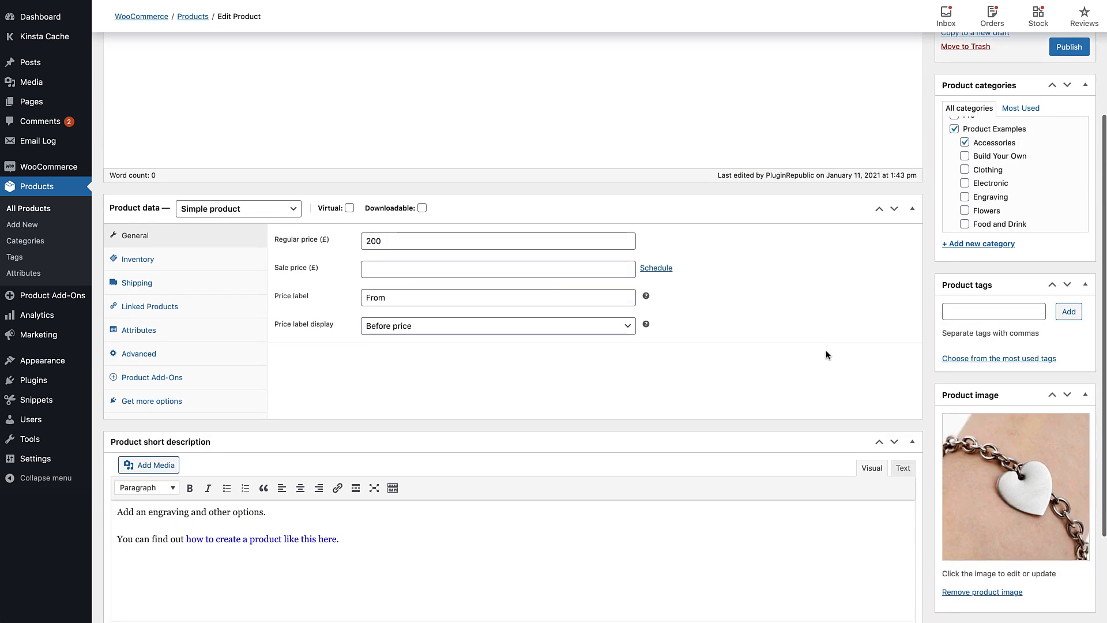
scroll(825, 355, "down", 2)
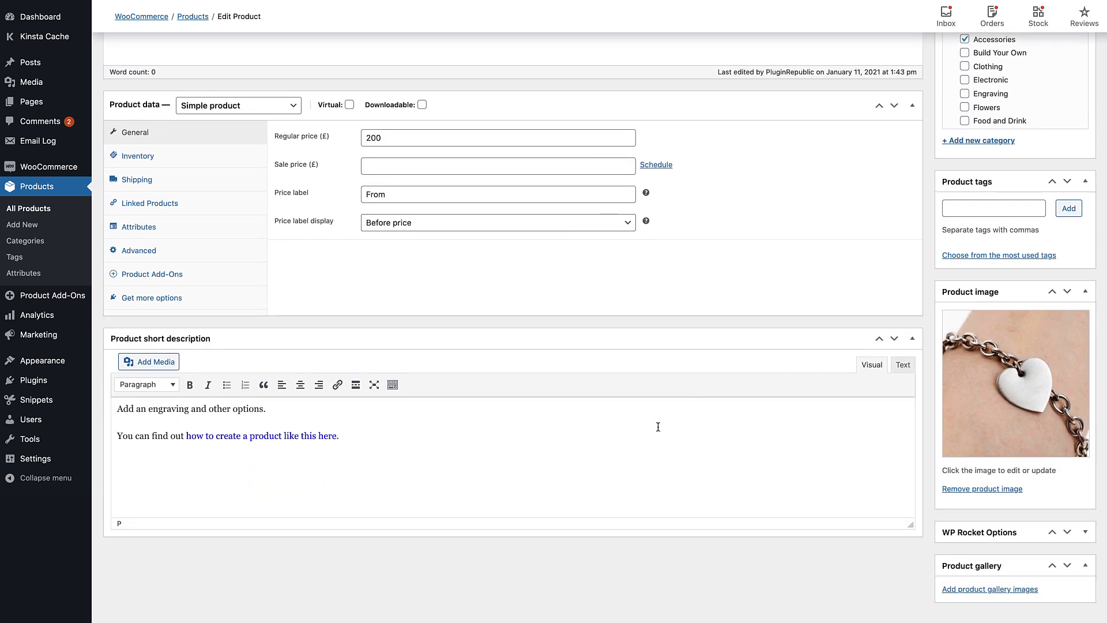
scroll(658, 427, "up", 5)
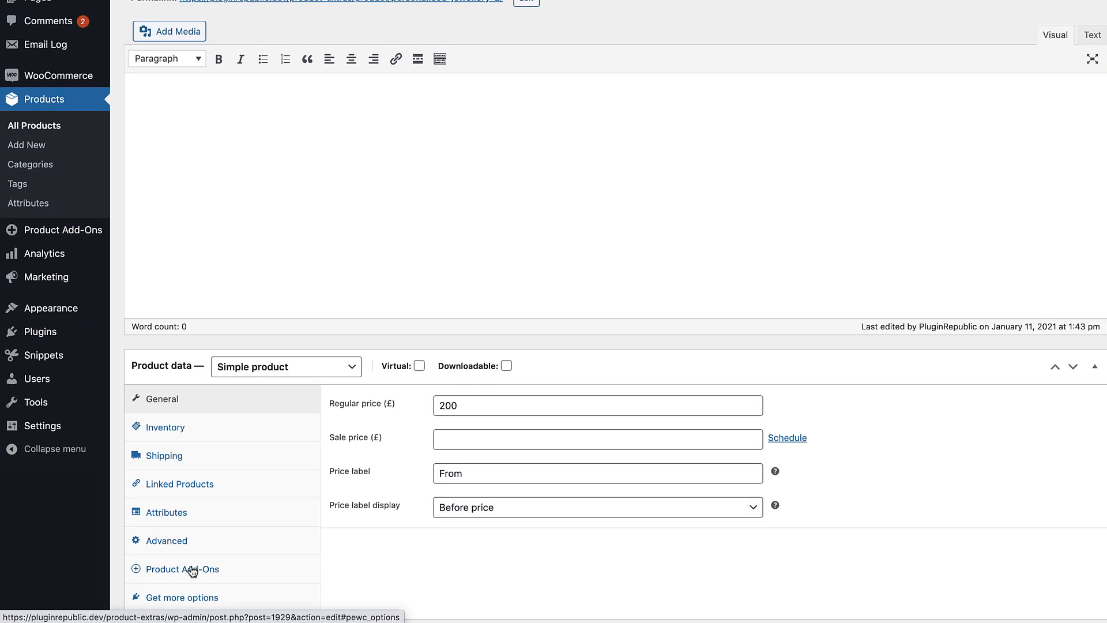
left_click(192, 569)
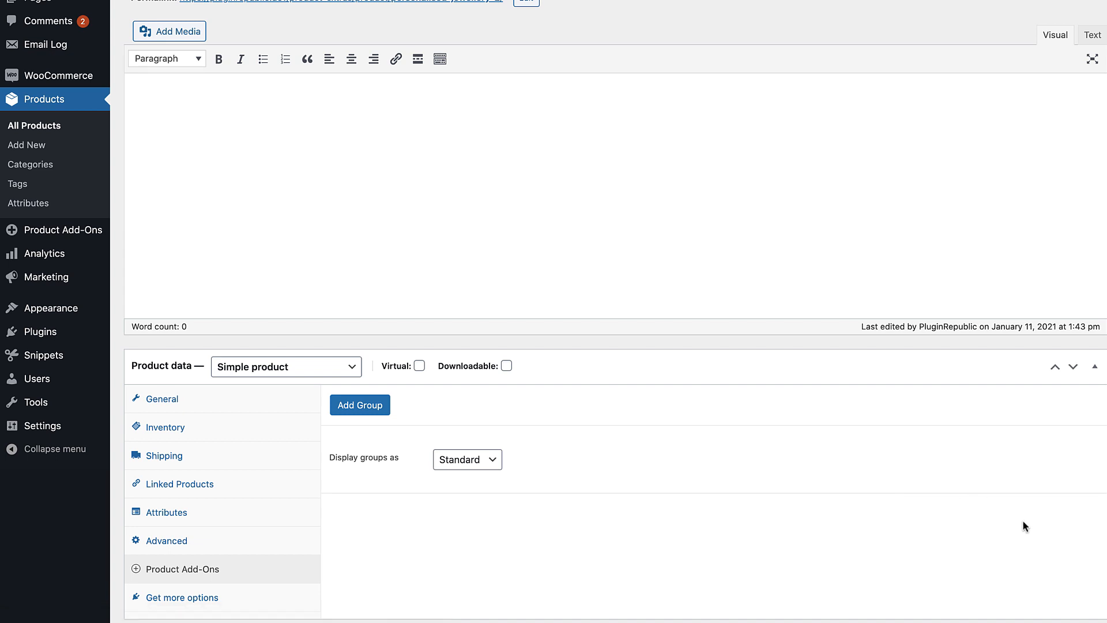
scroll(1022, 520, "down", 4)
scroll(1023, 521, "down", 1)
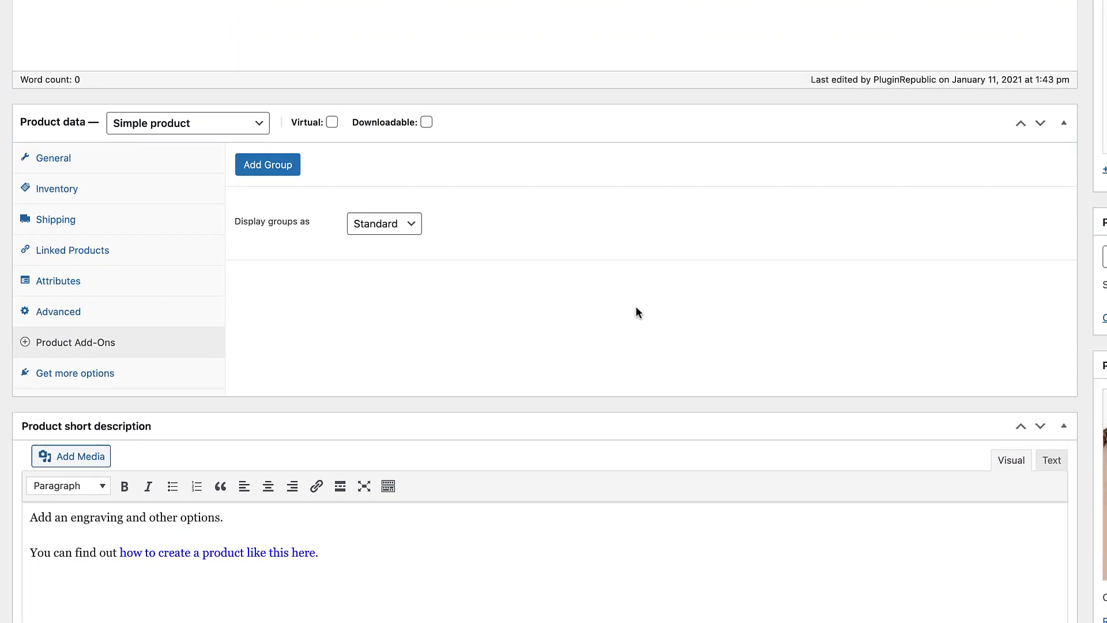
left_click(359, 171)
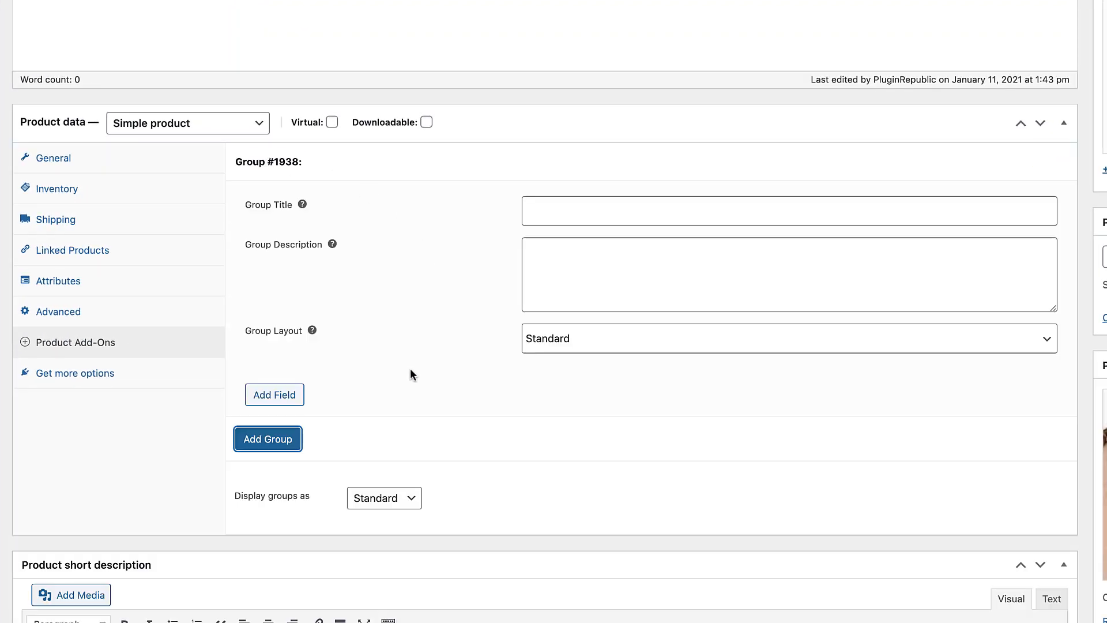
left_click(273, 395)
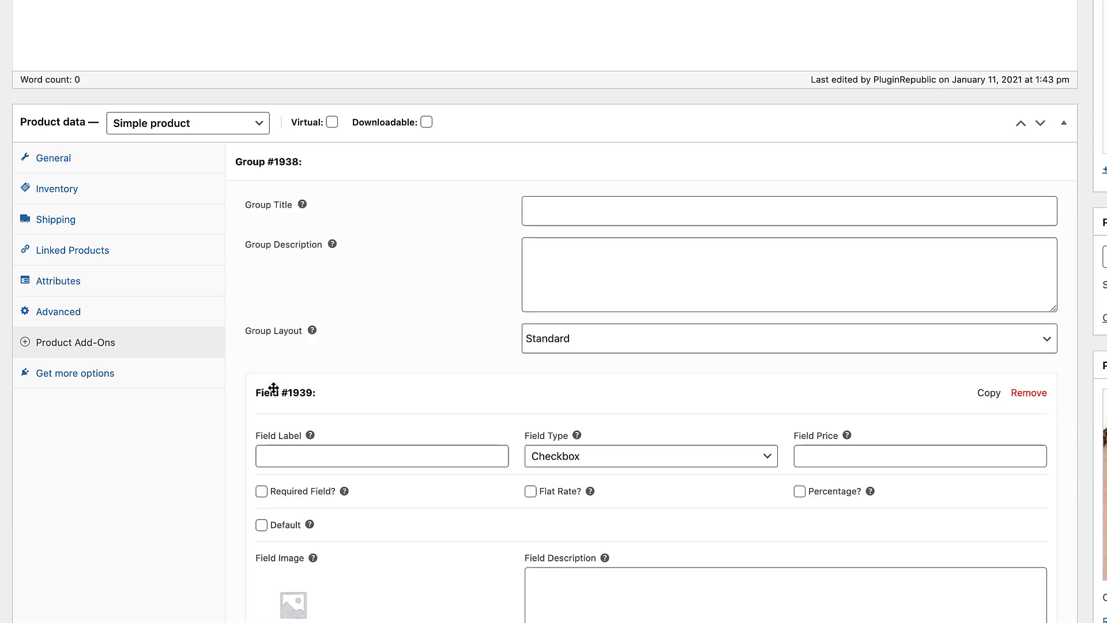
Make the new add-on field a Text field and label it "Add a name"
scroll(516, 389, "down", 5)
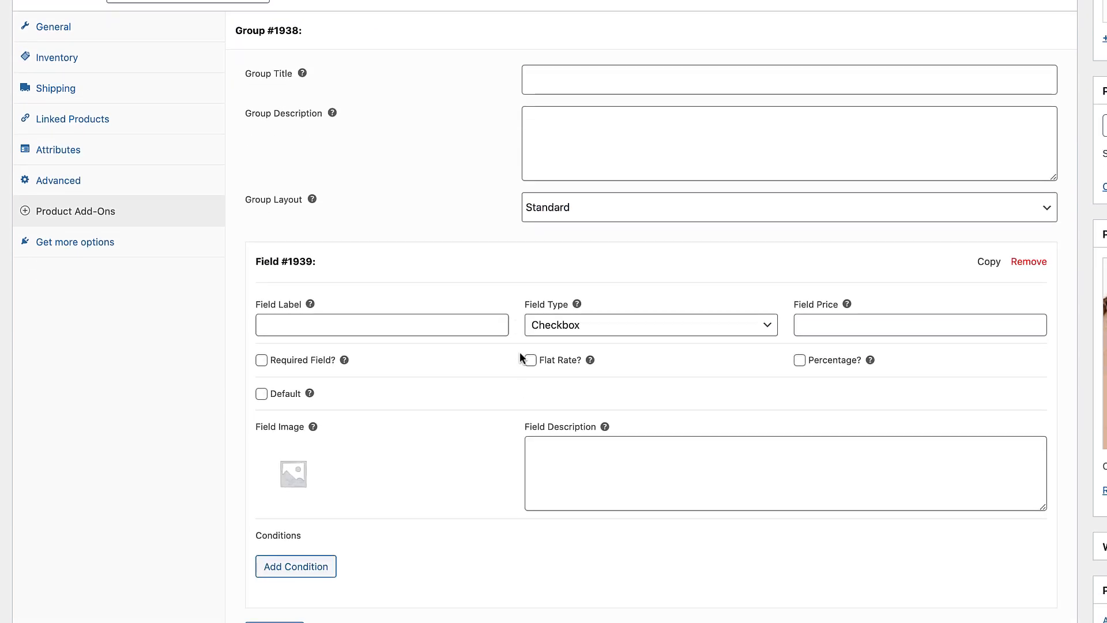
left_click(539, 327)
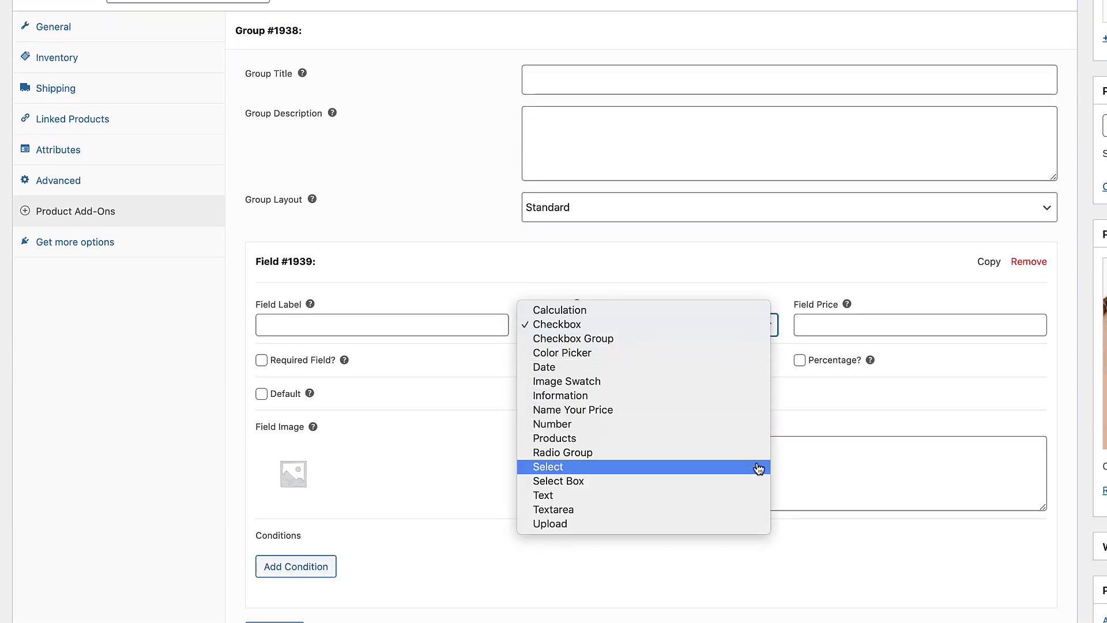
left_click(749, 503)
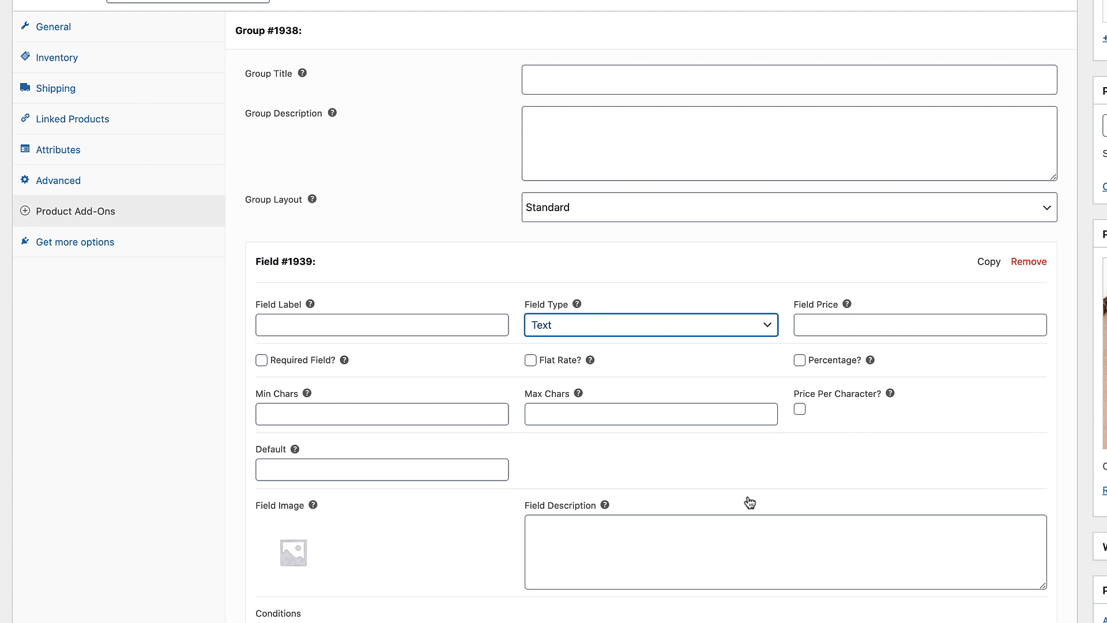
left_click(334, 324)
type("Add a name")
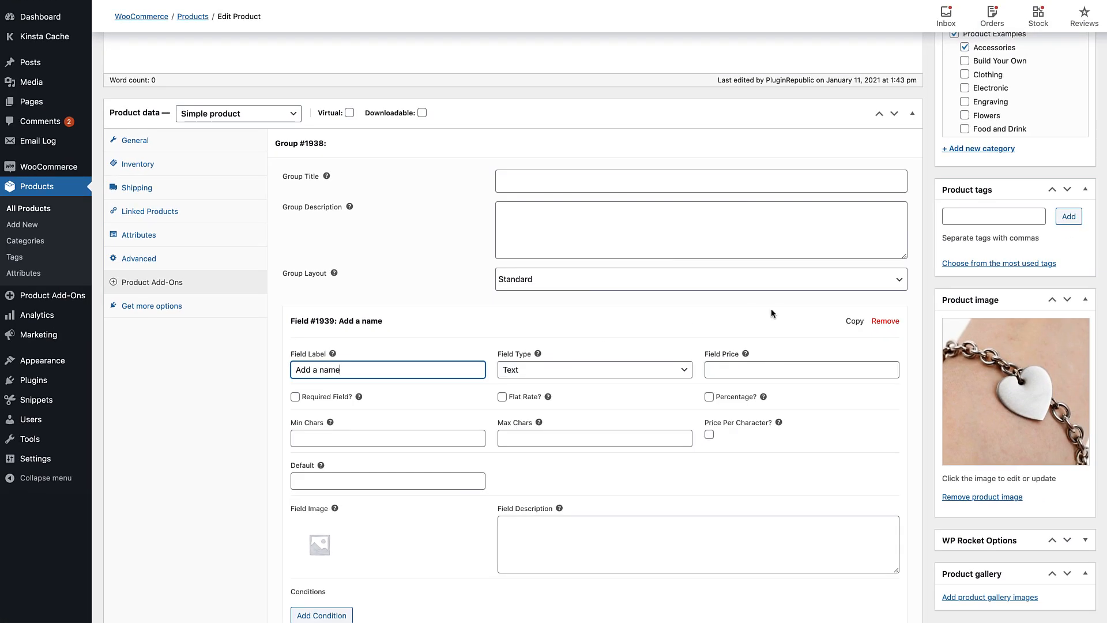
Save the Personalised Jewellery product as a draft
left_click(1086, 233)
scroll(929, 300, "up", 5)
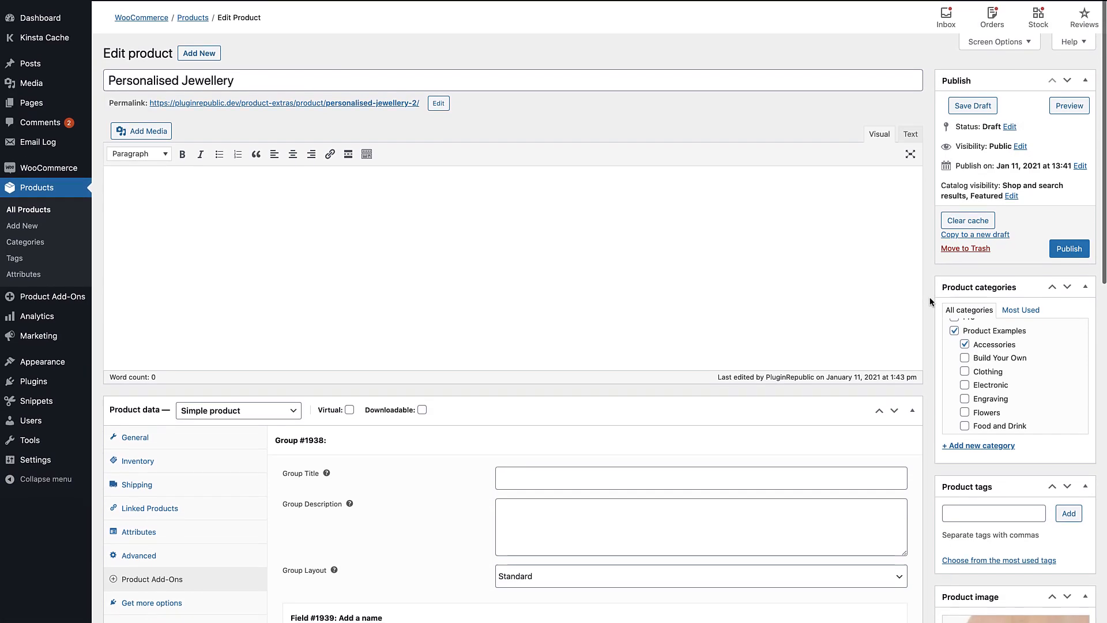
left_click(968, 105)
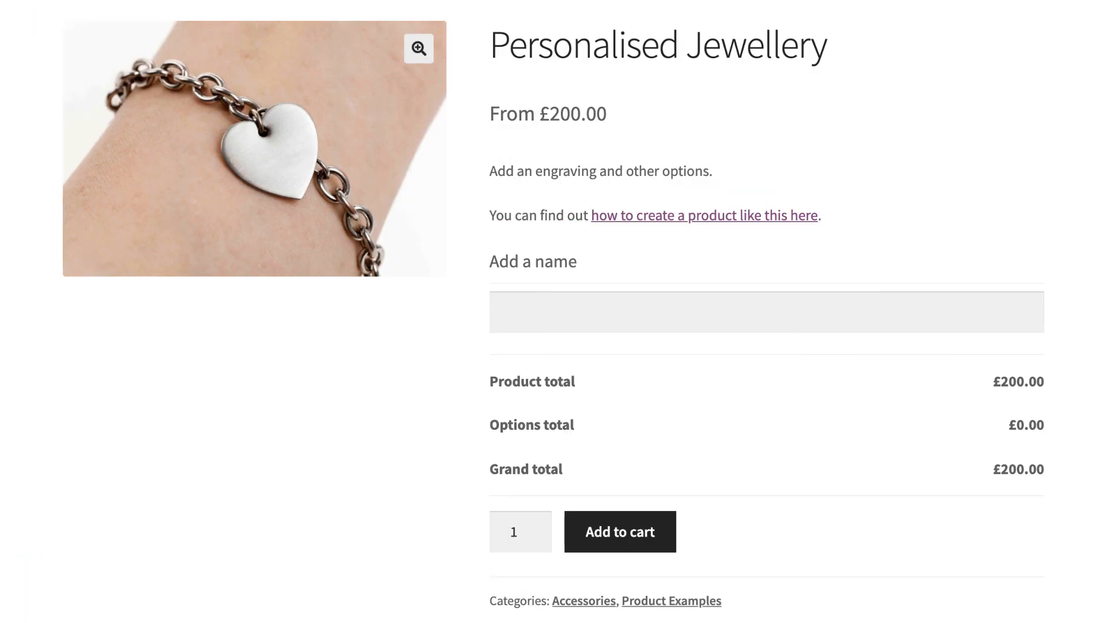
Test the "Add a name" field on the Personalised Jewellery product page by entering a first name
left_click(865, 319)
type("Jo")
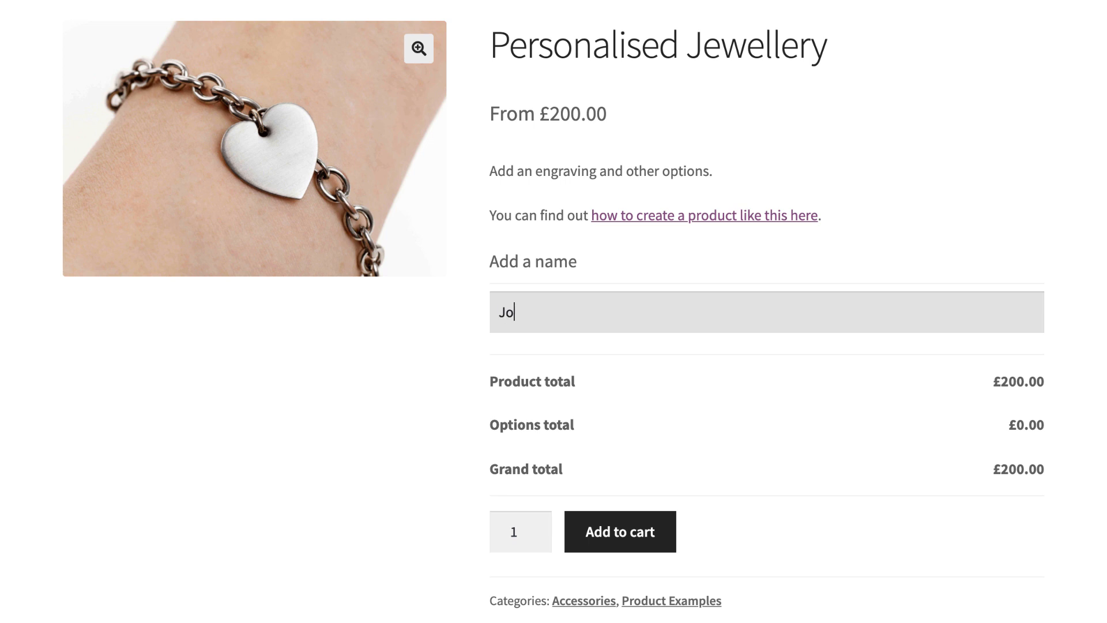
type("hn")
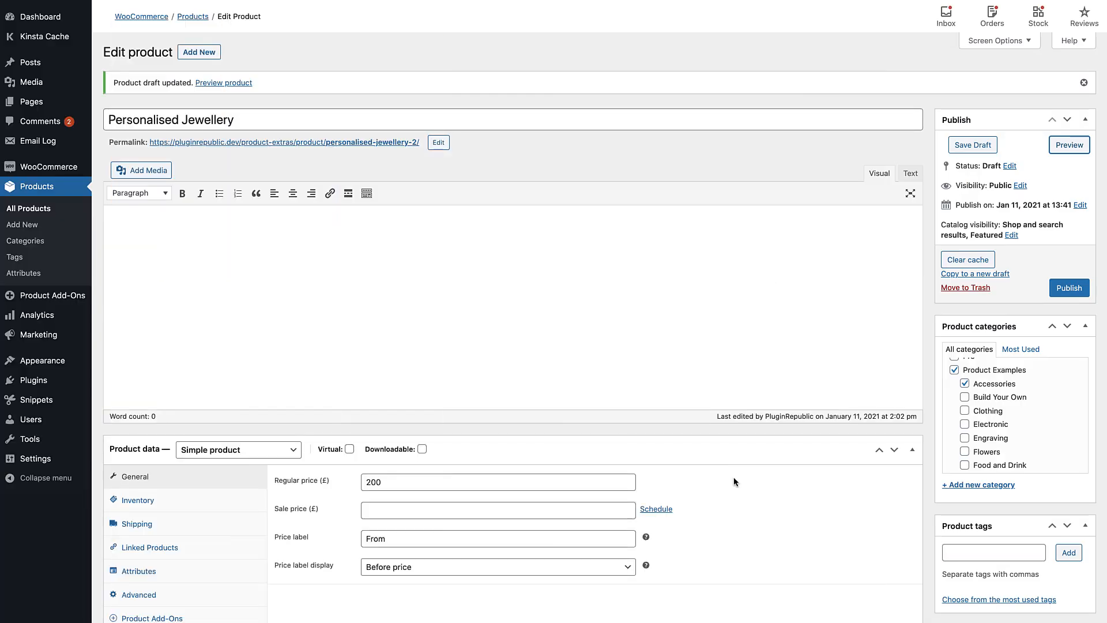
Reopen the "Add a name" field in the product's add-ons and set its field price to 1
scroll(734, 482, "down", 2)
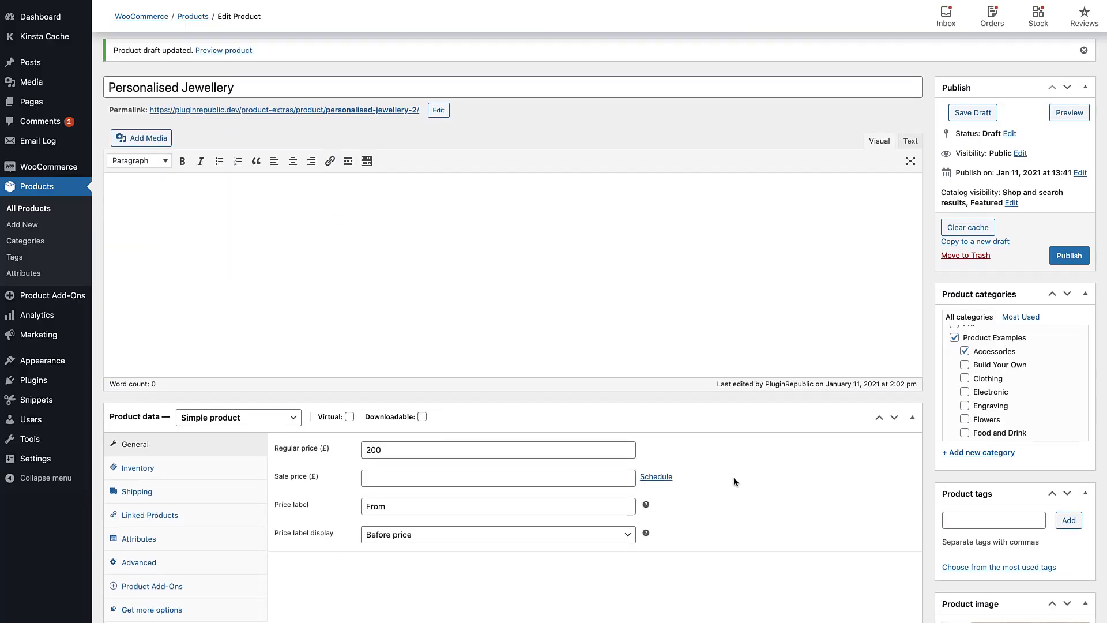
scroll(734, 480, "down", 5)
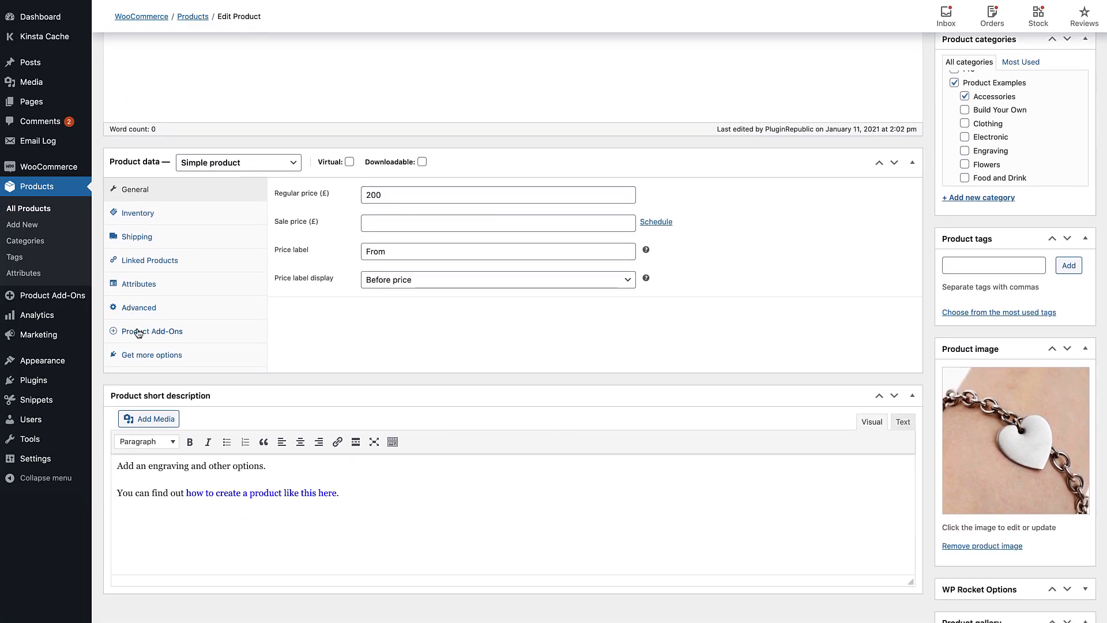
left_click(138, 333)
left_click(309, 193)
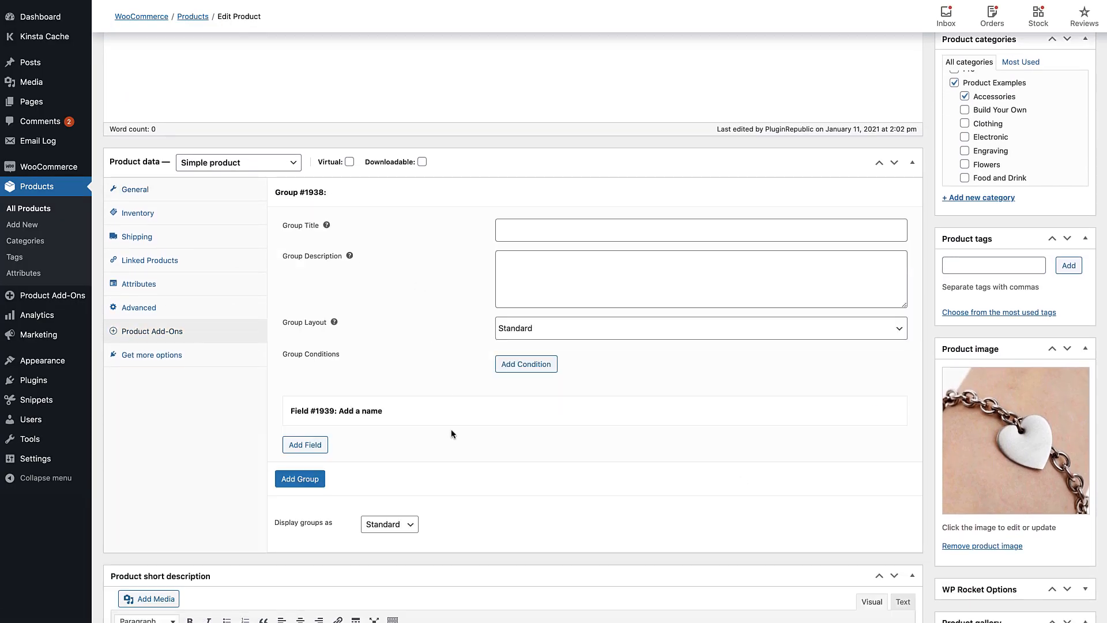
left_click(452, 409)
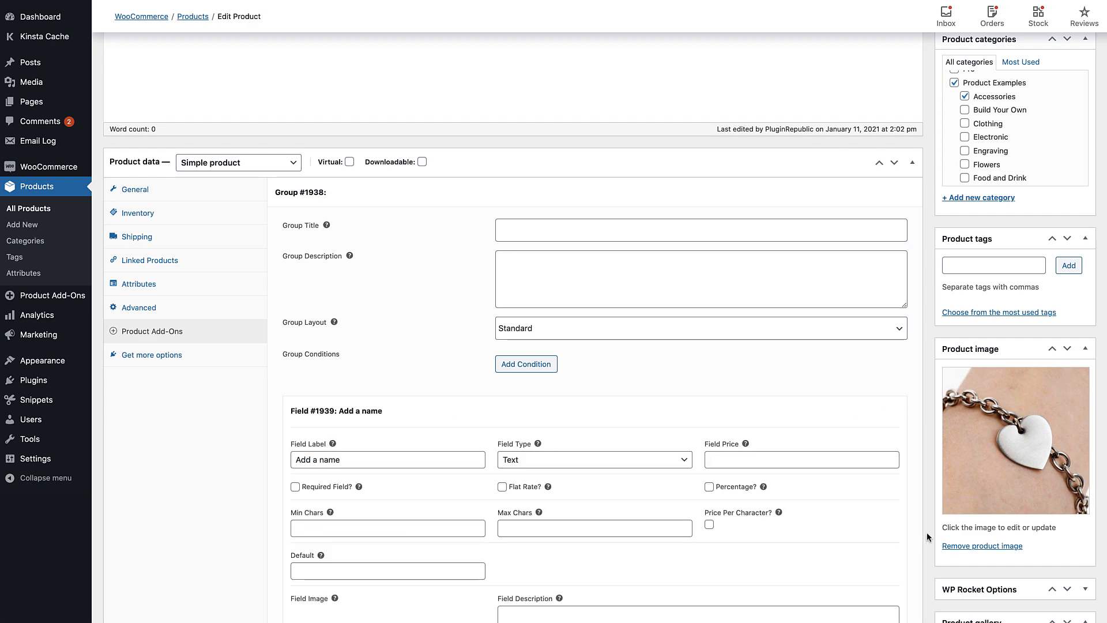
scroll(927, 536, "down", 2)
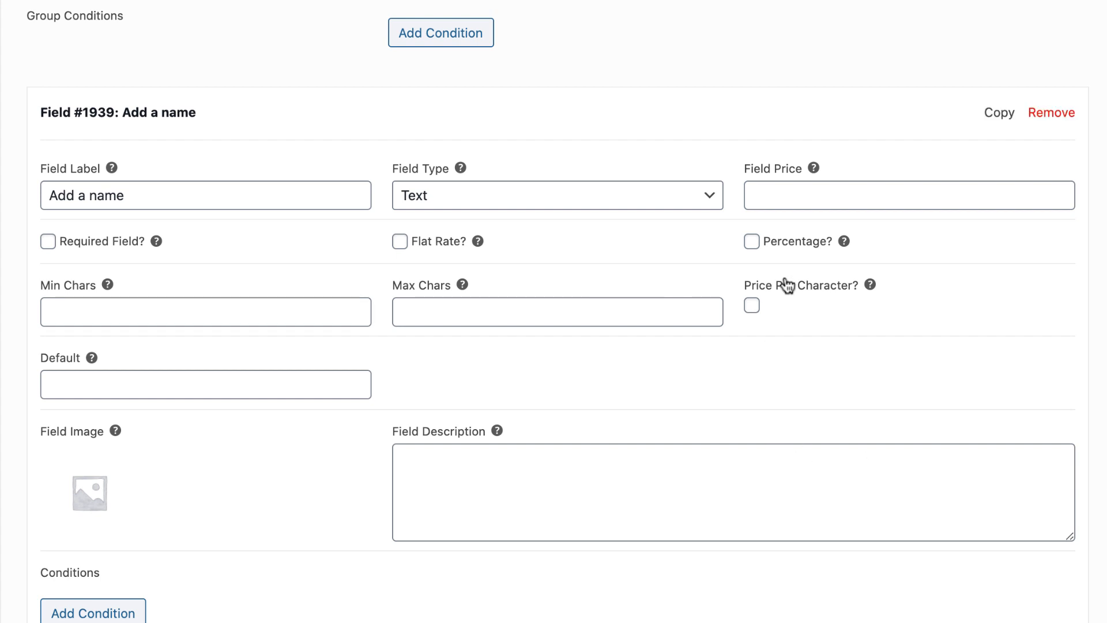
left_click(825, 192)
type("1")
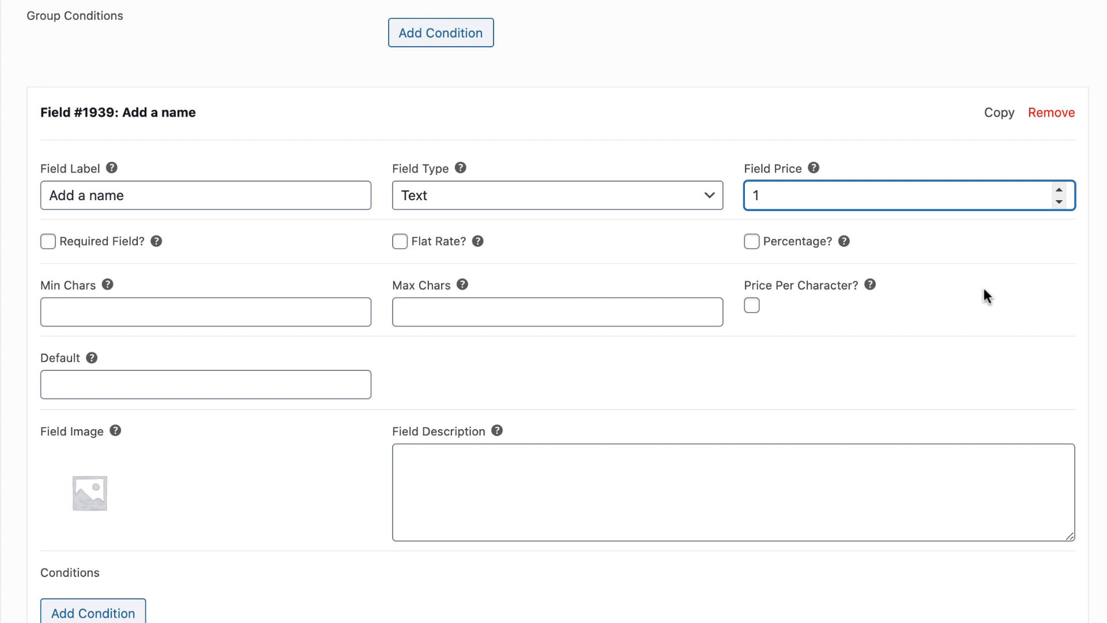
Try the Percentage and Flat Rate pricing options on the "Add a name" field, switching both off again
left_click(752, 243)
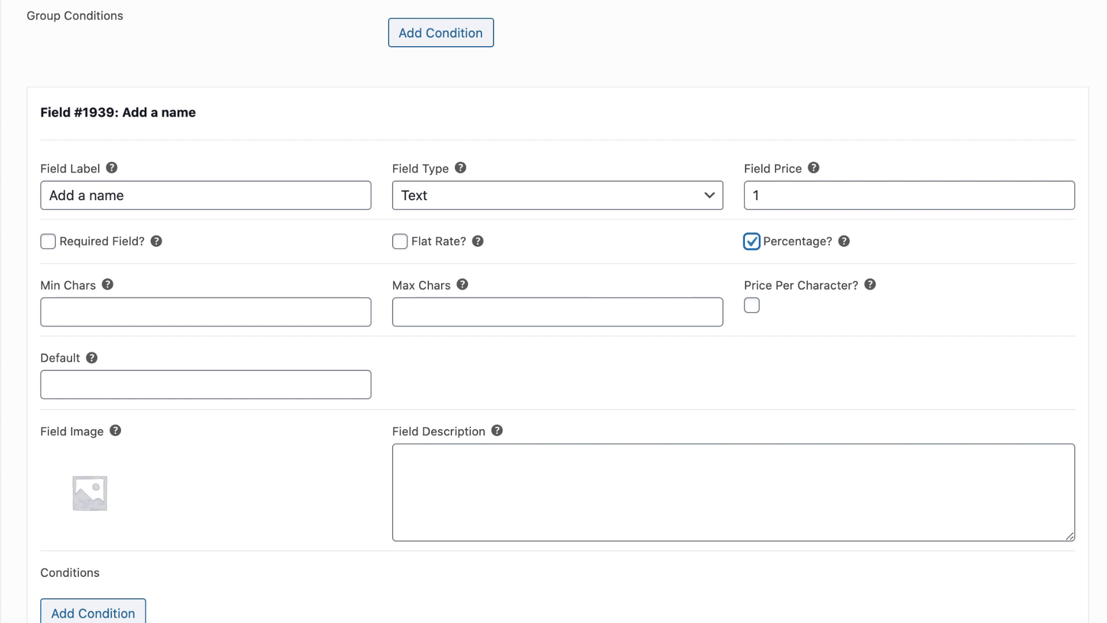
left_click(400, 241)
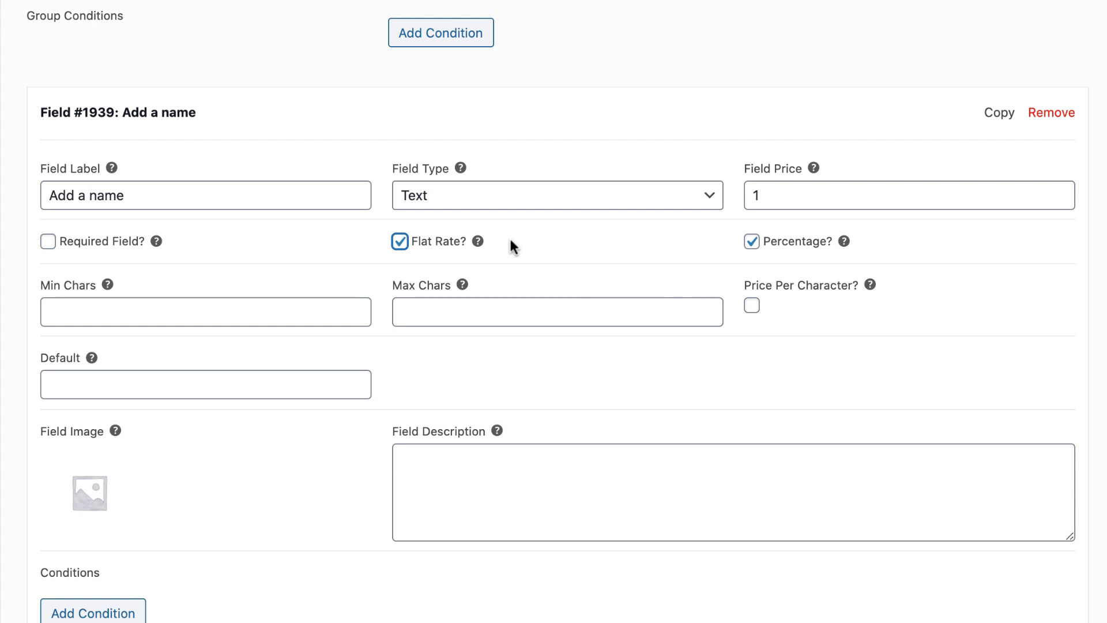
left_click(399, 241)
left_click(751, 241)
Limit the "Add a name" field to a minimum of 0 and a maximum of 20 characters
left_click(197, 309)
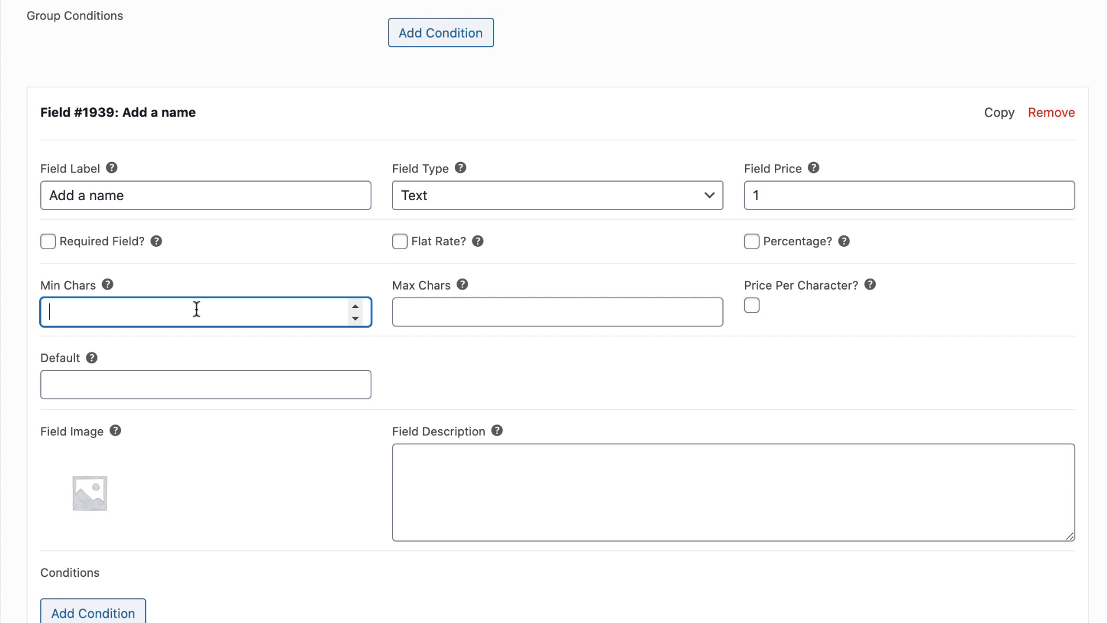
type("0")
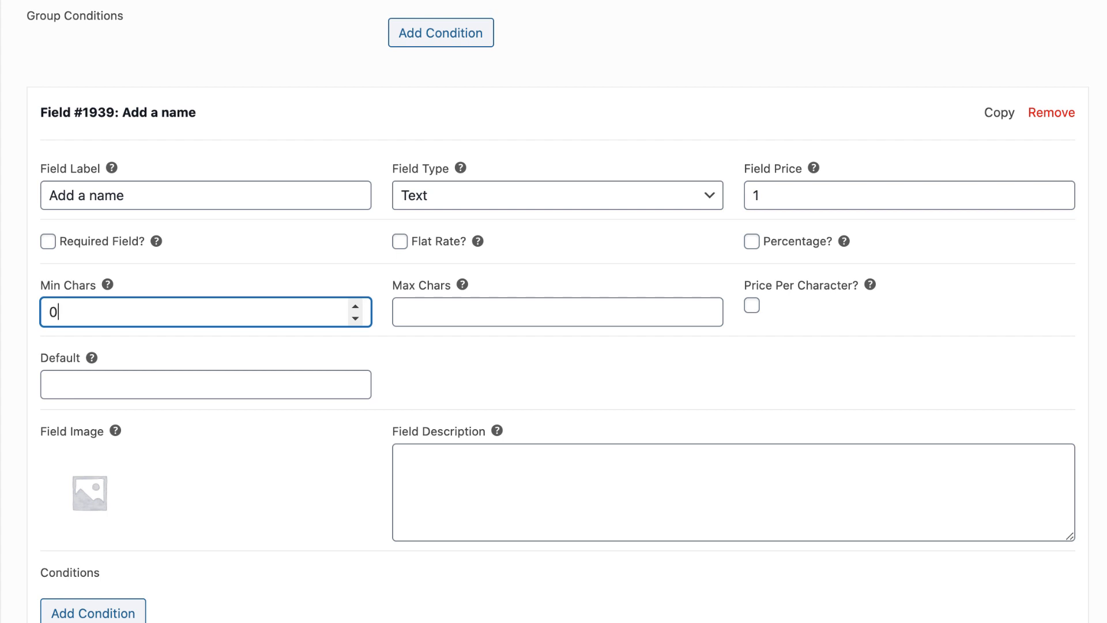
left_click(457, 315)
type("20")
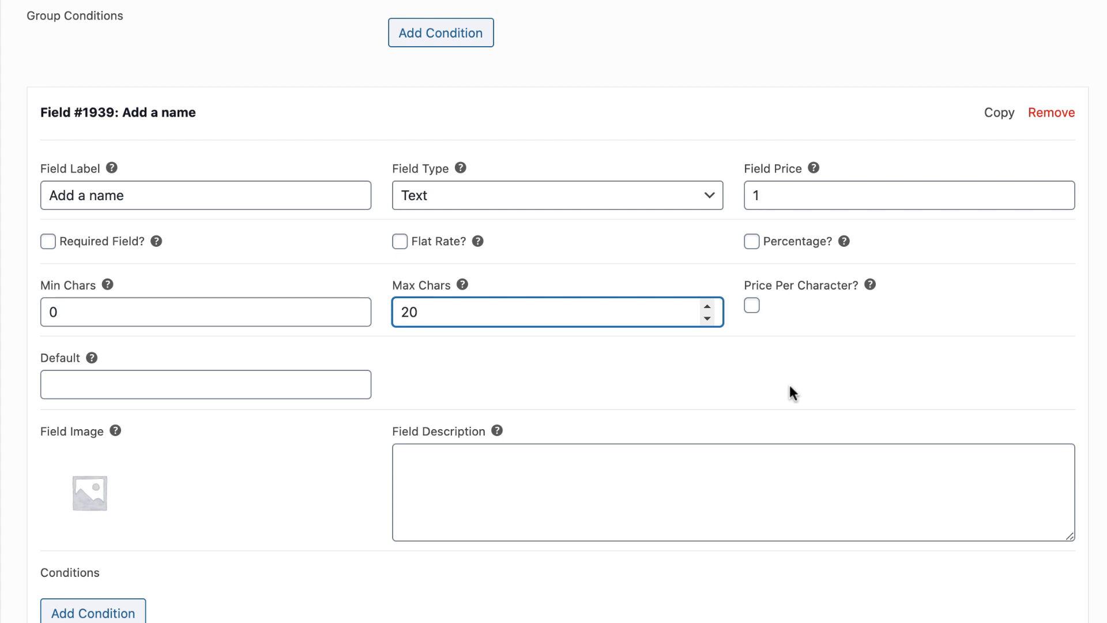
Enable pricing per character with 5 free characters, and charge only for alphanumeric characters while leaving other characters allowed
left_click(751, 306)
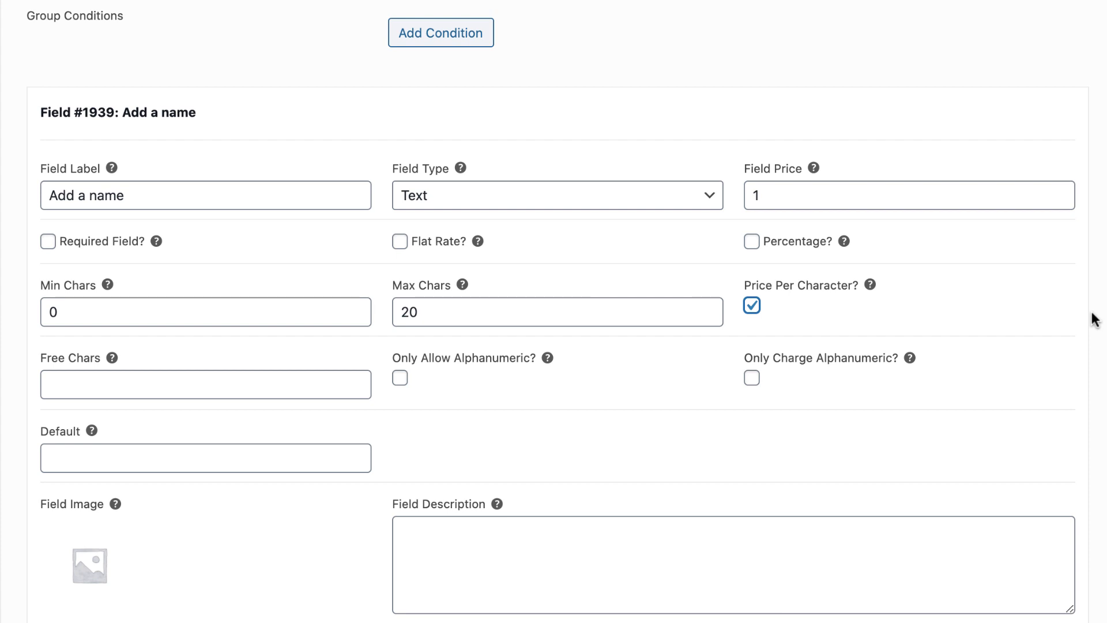
left_click(105, 391)
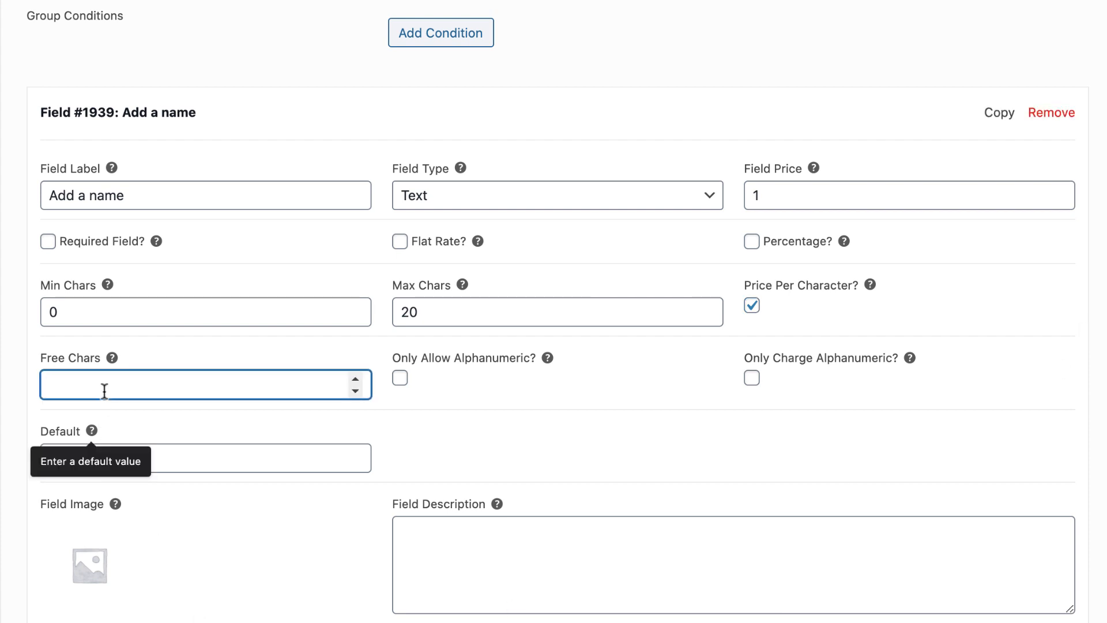
type("5")
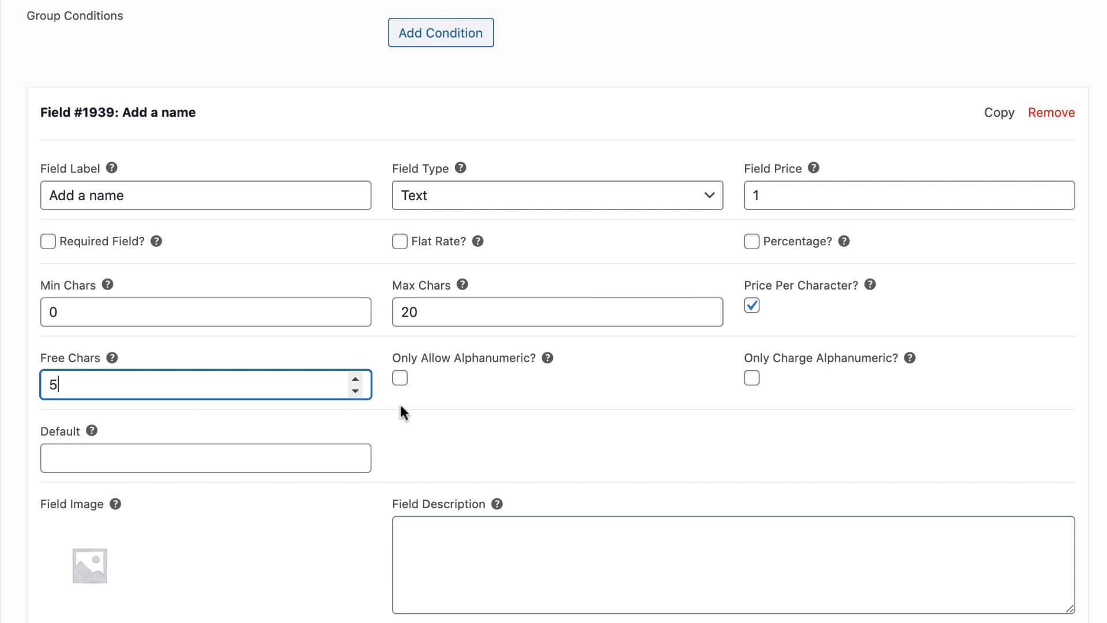
left_click(399, 381)
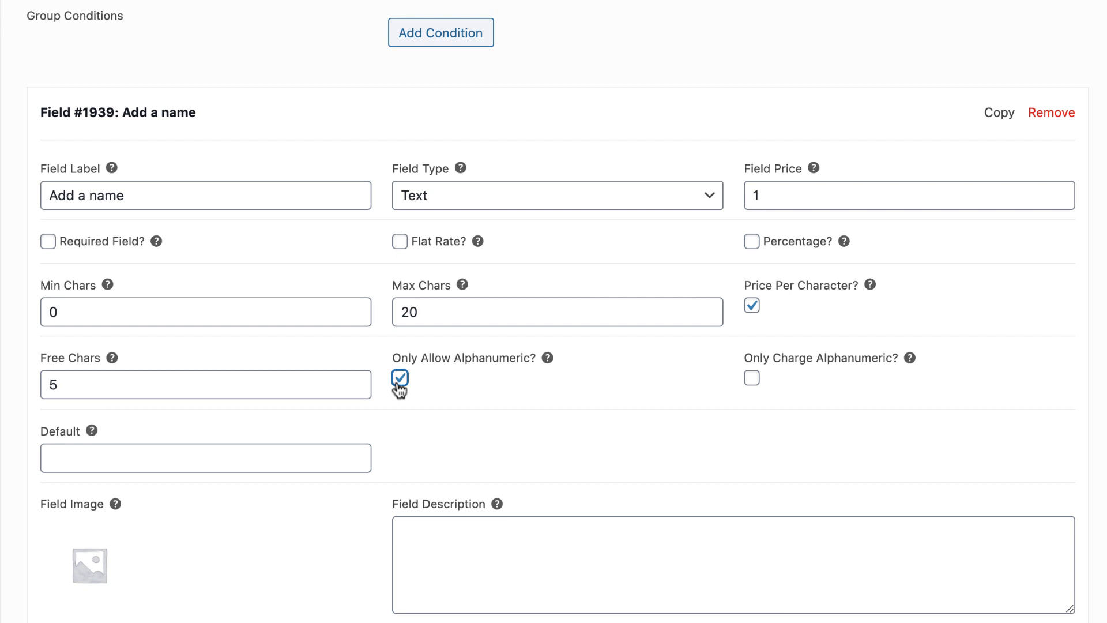
left_click(399, 382)
left_click(753, 381)
Make the "Add a name" field required and set its default value to "Default"
left_click(48, 242)
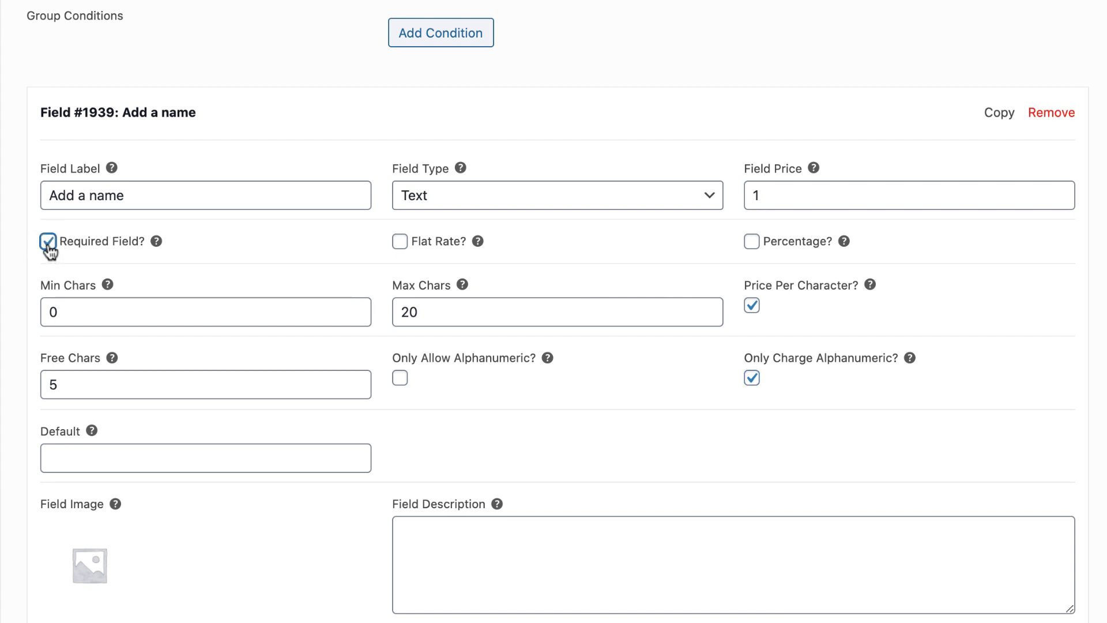
left_click(173, 458)
type("Default")
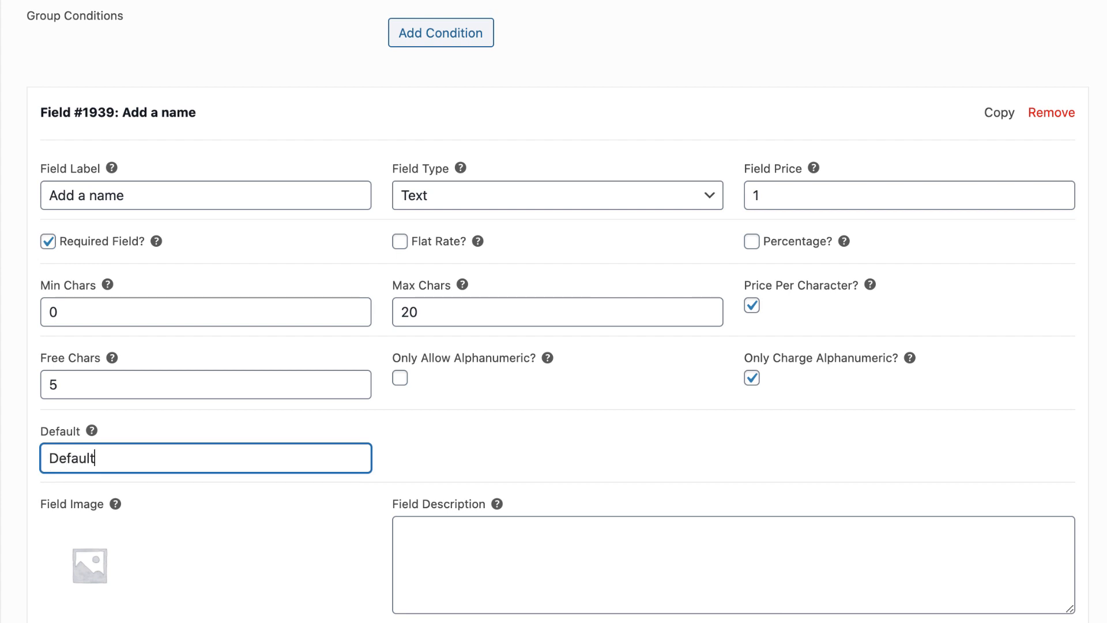
View the field image choices in the media library and set the field description to "Enter the name to be engraved here"
scroll(15, 426, "down", 5)
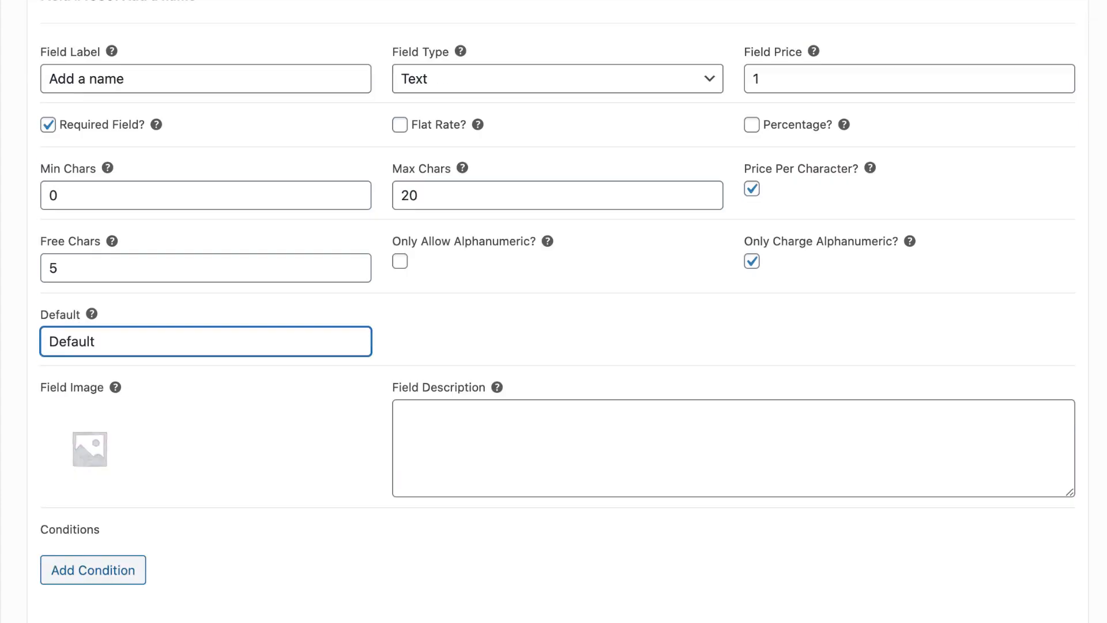
left_click(96, 412)
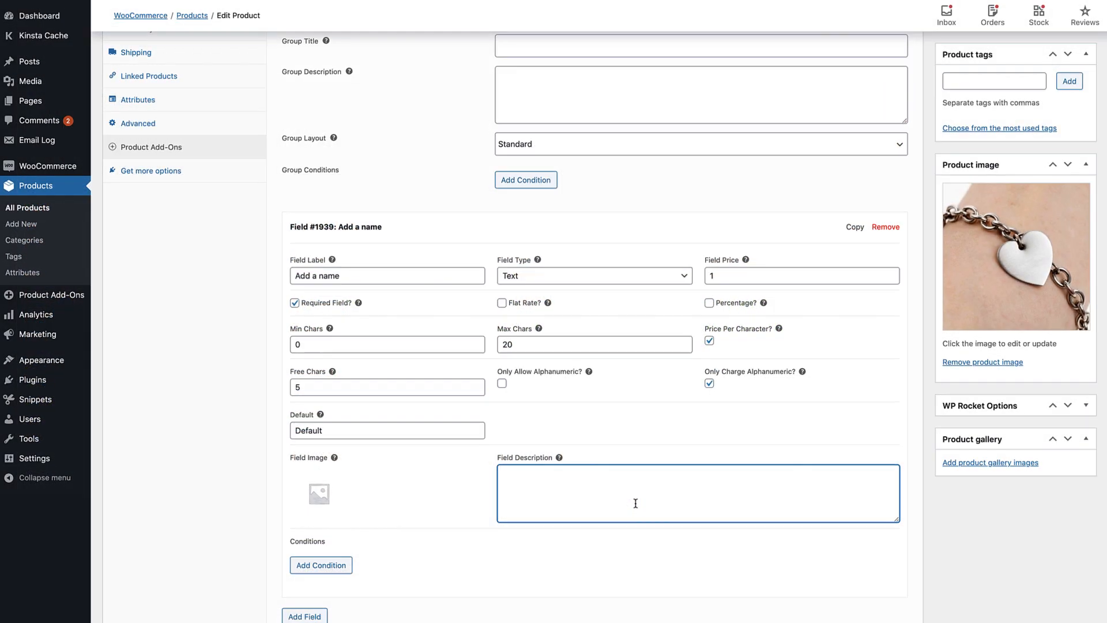
type("Enter the name to be engraved here")
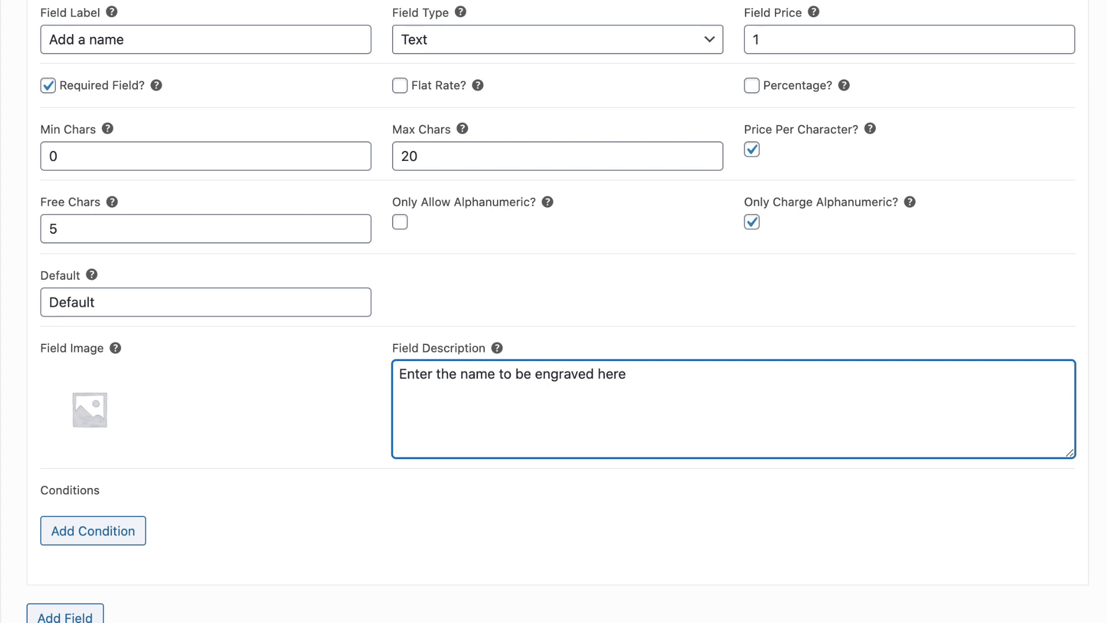
left_click(1104, 618)
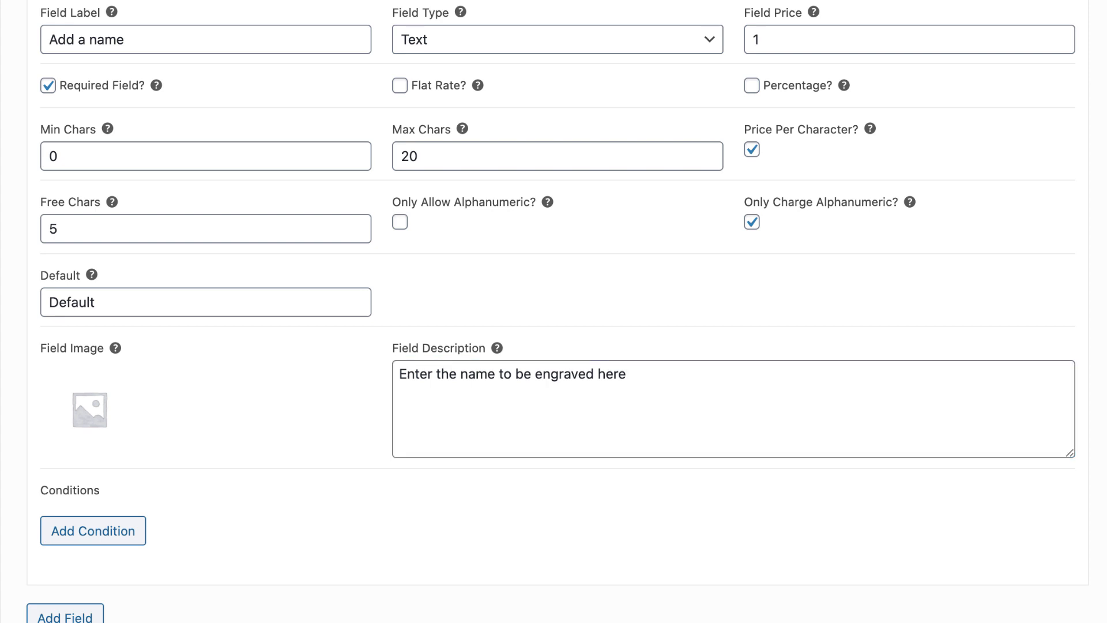
Clear the default value of the "Add a name" field and save the product draft
left_click(923, 31)
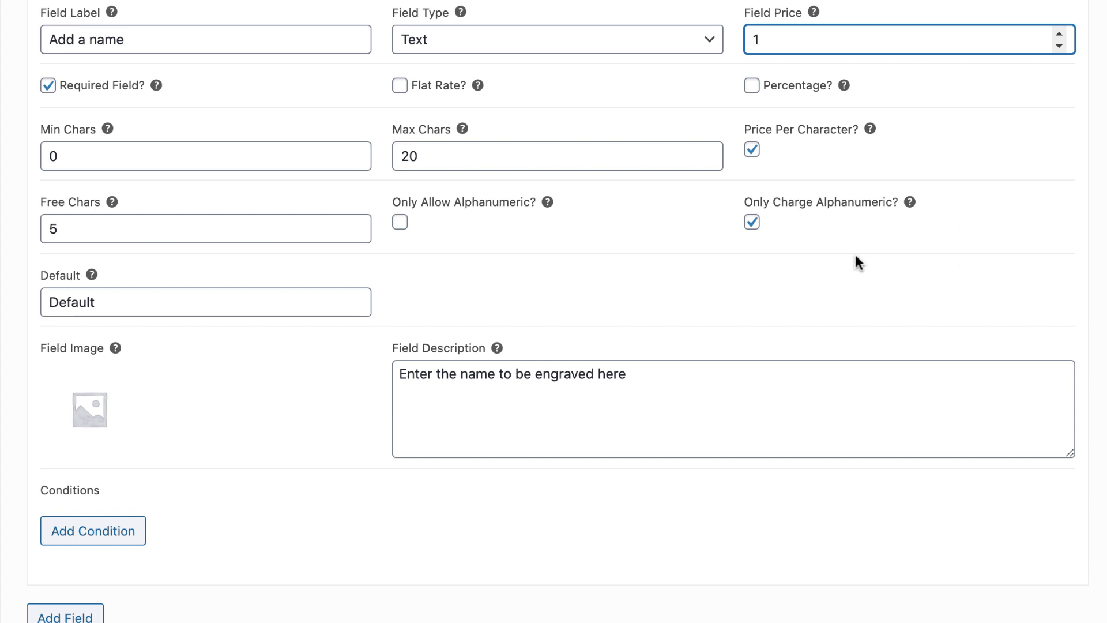
left_click_drag(164, 301, 0, 301)
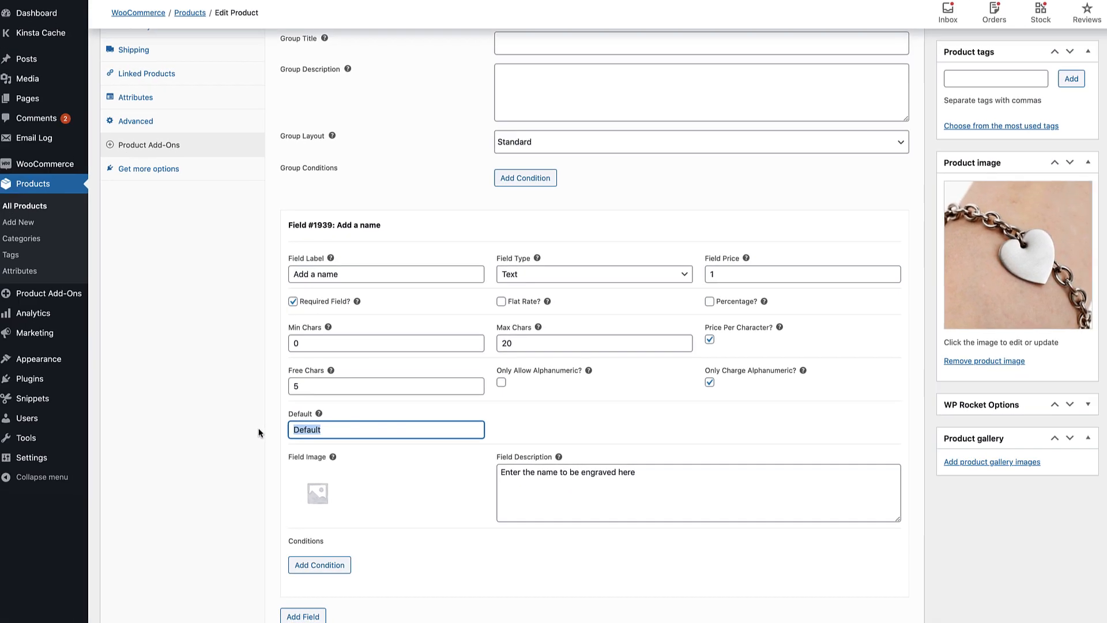
key("BackSpace")
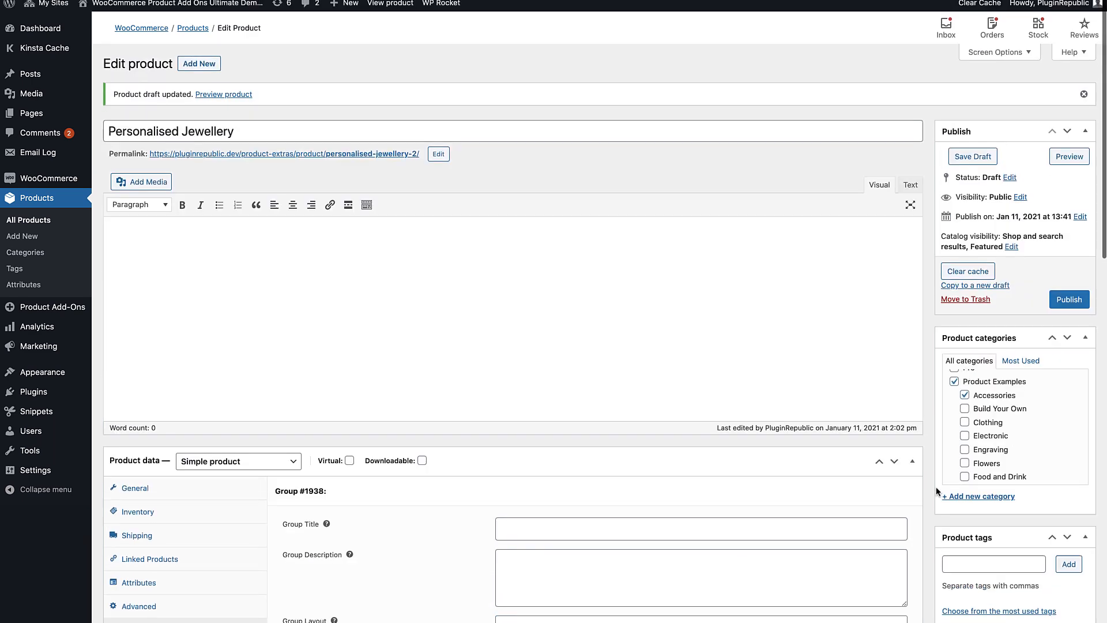
left_click(973, 157)
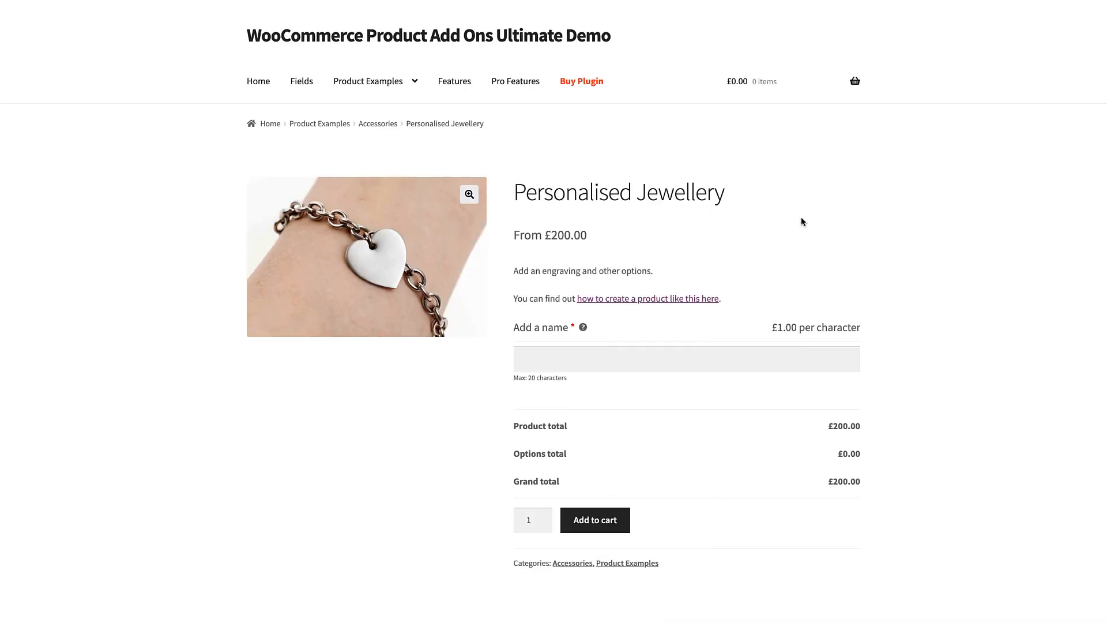
Enter a full name in the "Add a name" field on the product page and add the jewellery to the cart
left_click(759, 356)
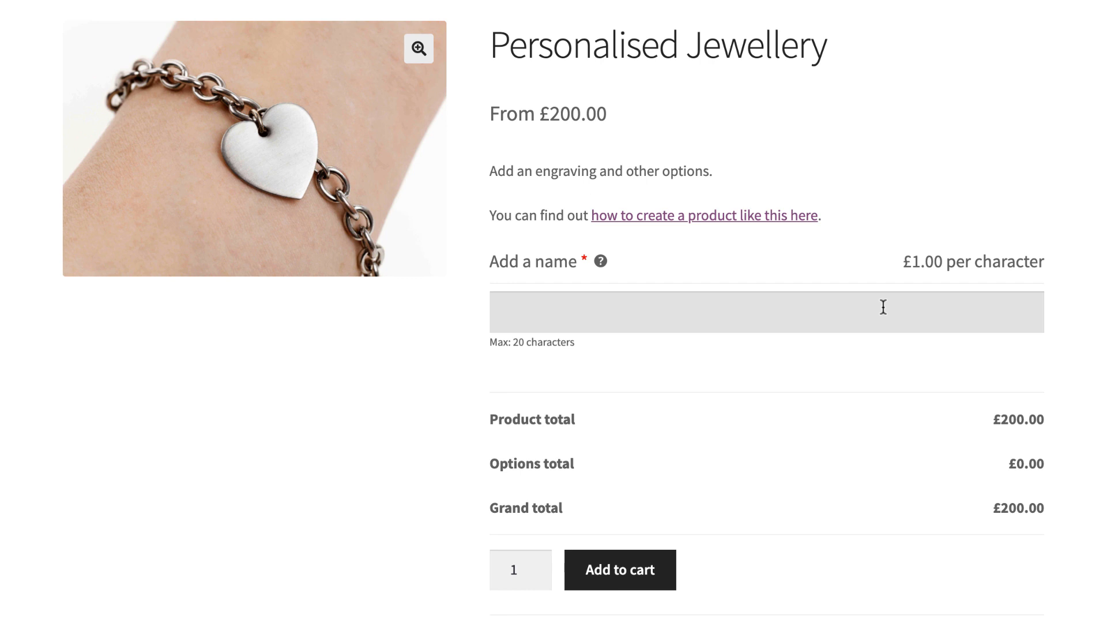
type("John")
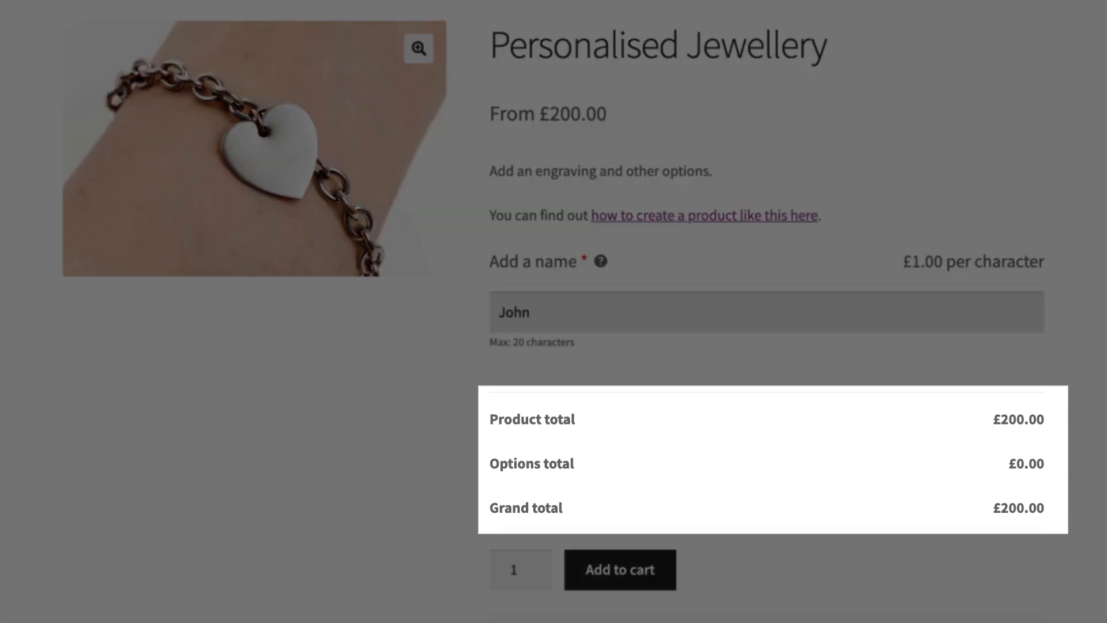
type(" Smith")
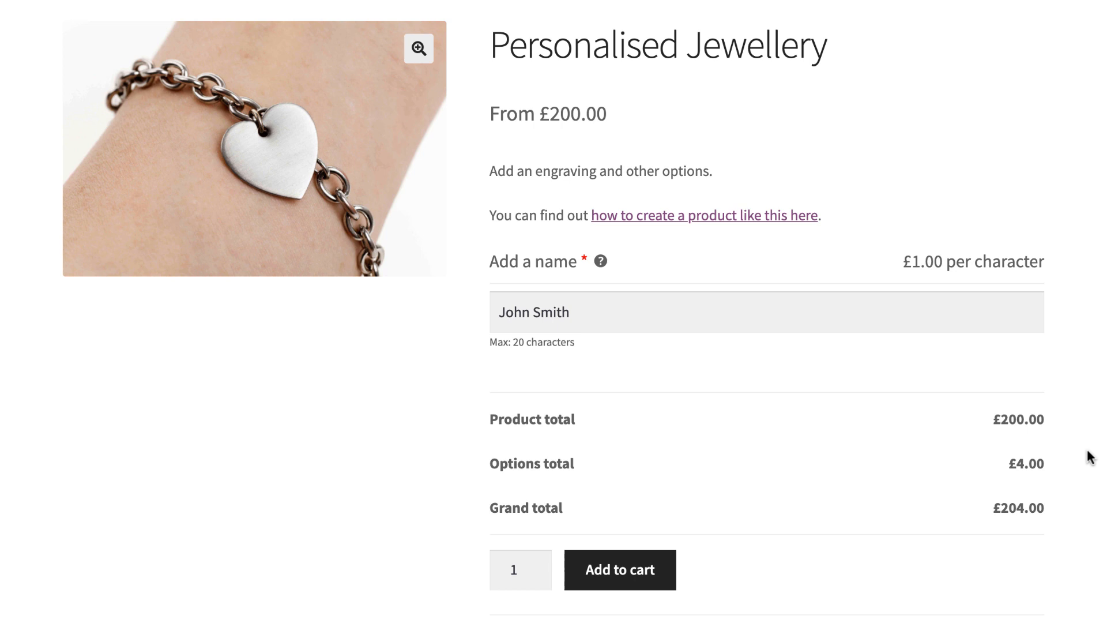
left_click(611, 577)
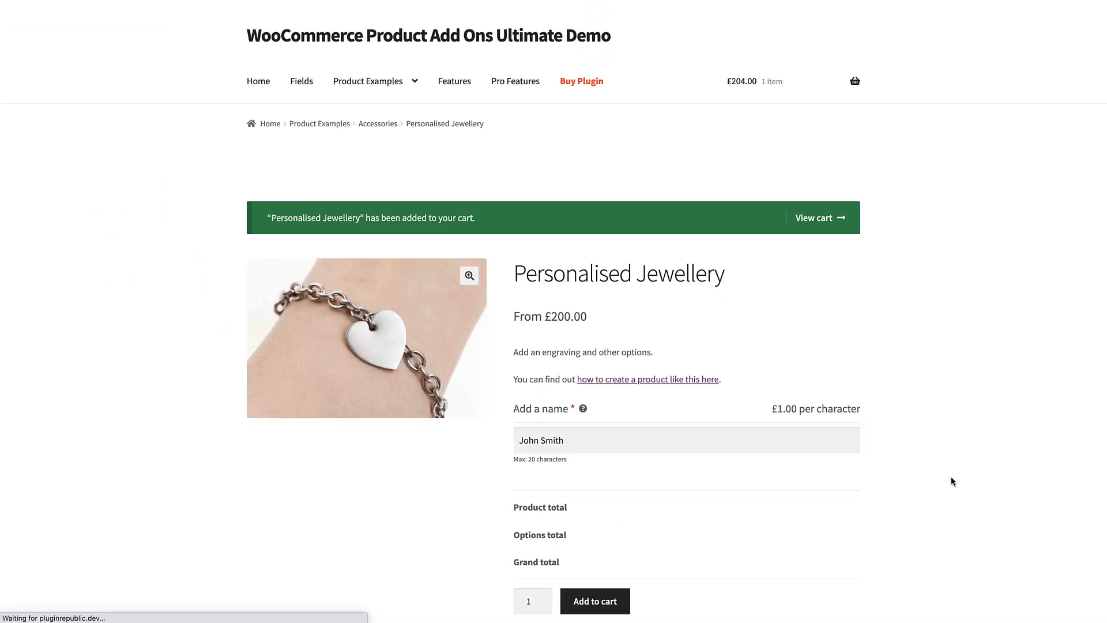
Open the cart to review the added Personalised Jewellery item
left_click(820, 222)
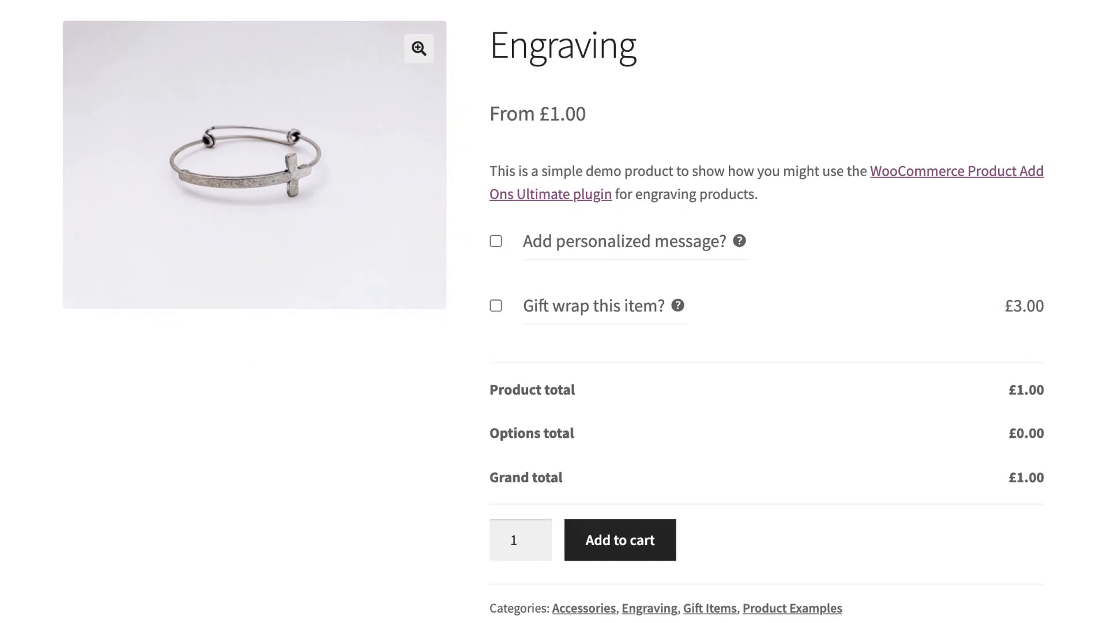
Enable "Add personalized message?" on the Engraving product and activate its "Text to be engraved" field
left_click(495, 242)
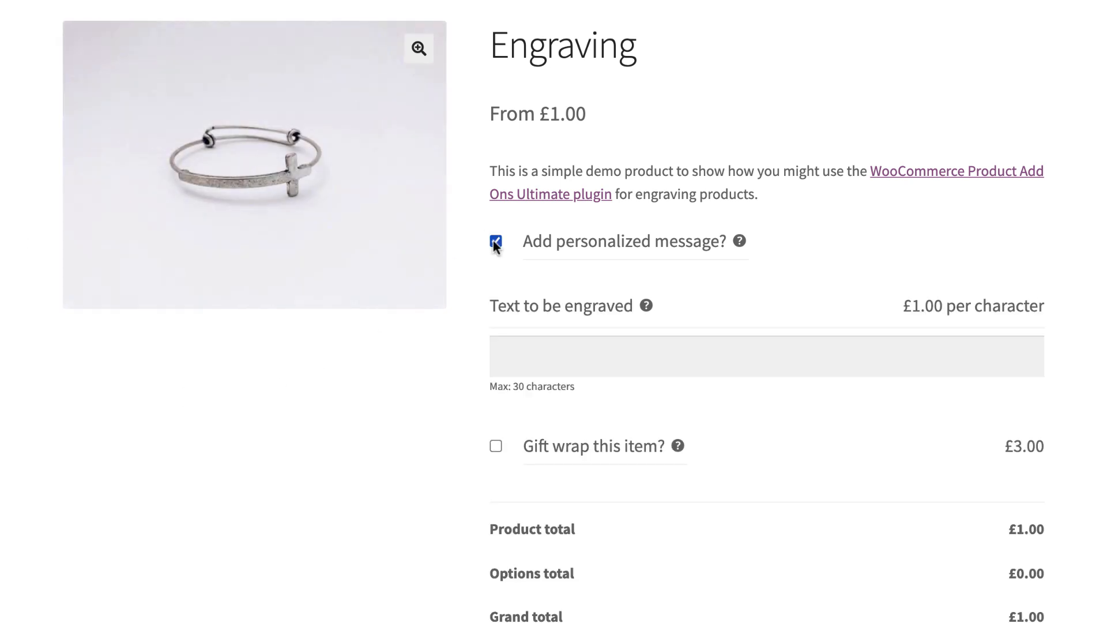
left_click(579, 363)
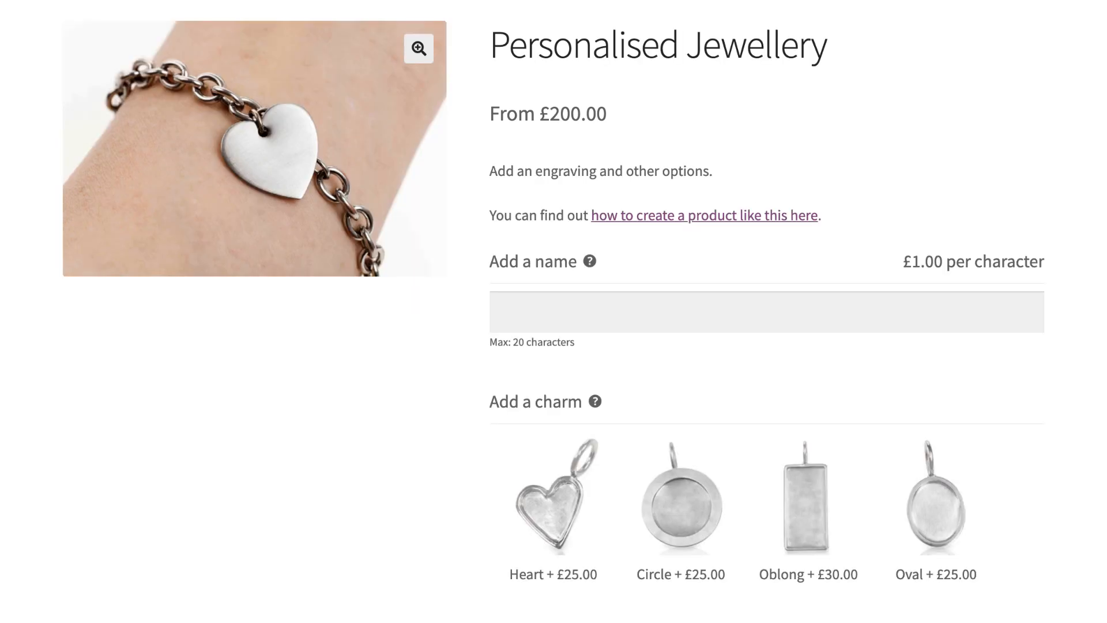
Enter a first name in the "Add a name" field of Personalised Jewellery and select the Heart and Circle charms
left_click(788, 317)
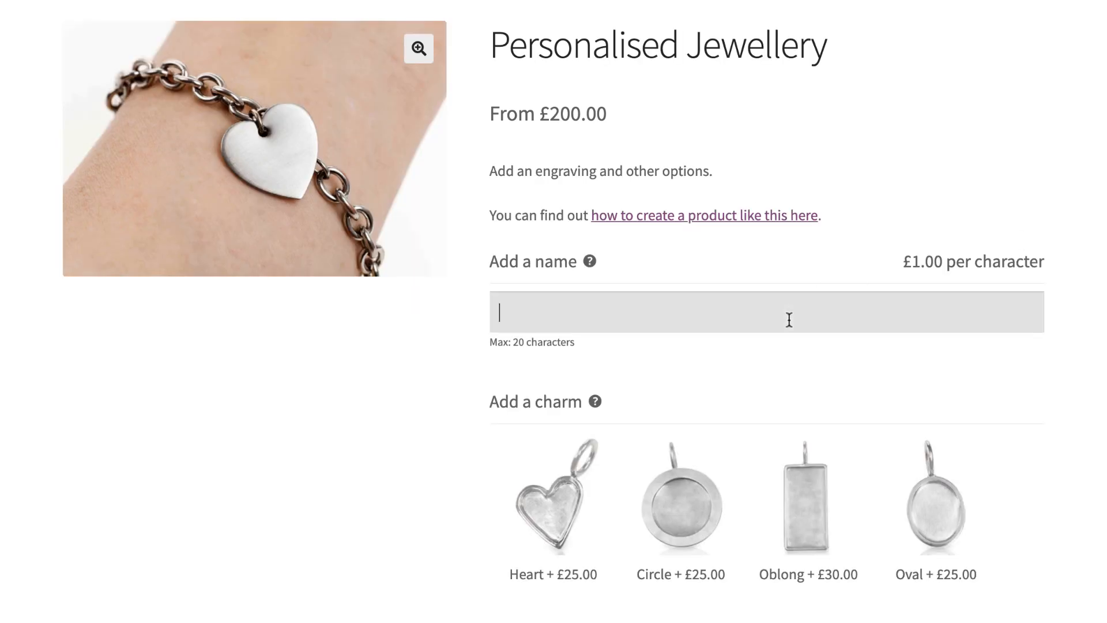
type("John")
left_click(541, 523)
left_click(673, 518)
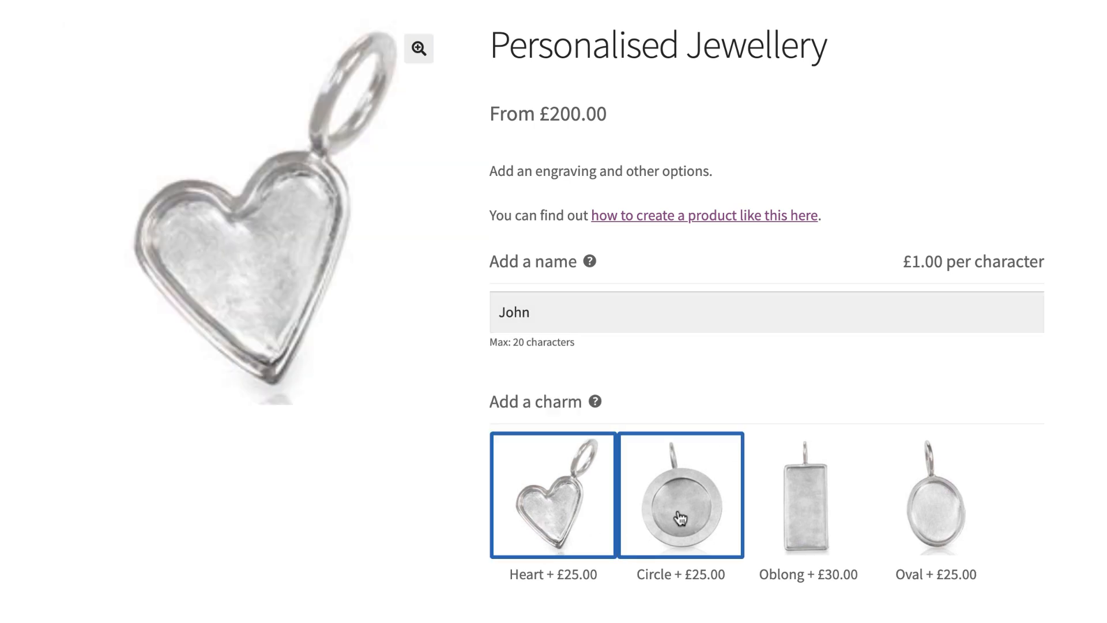
scroll(672, 518, "down", 3)
scroll(767, 311, "down", 2)
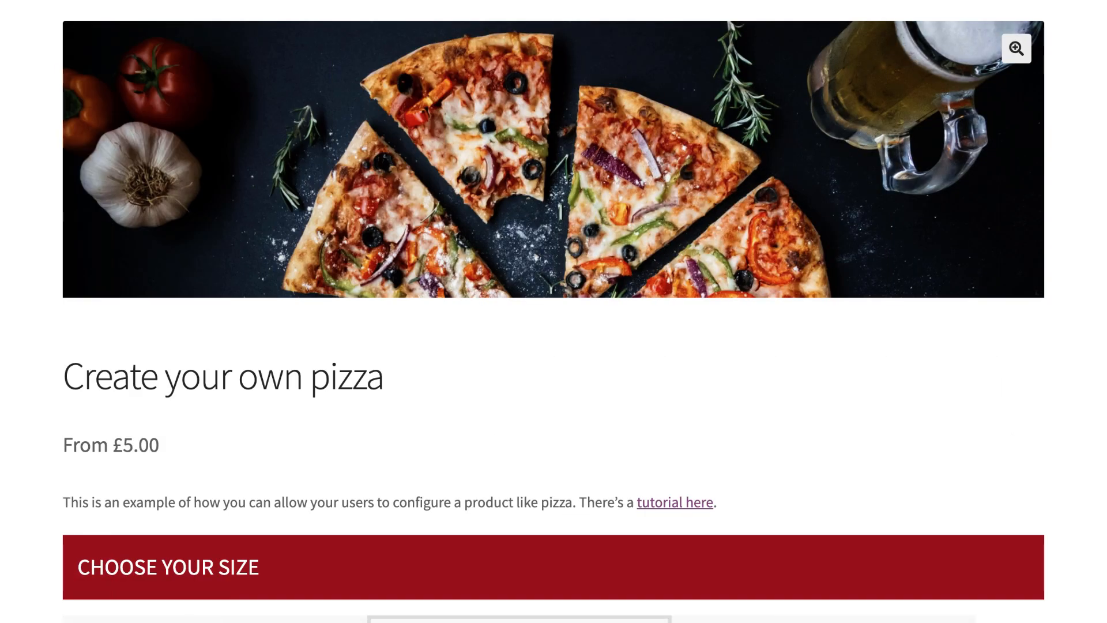
scroll(865, 233, "down", 8)
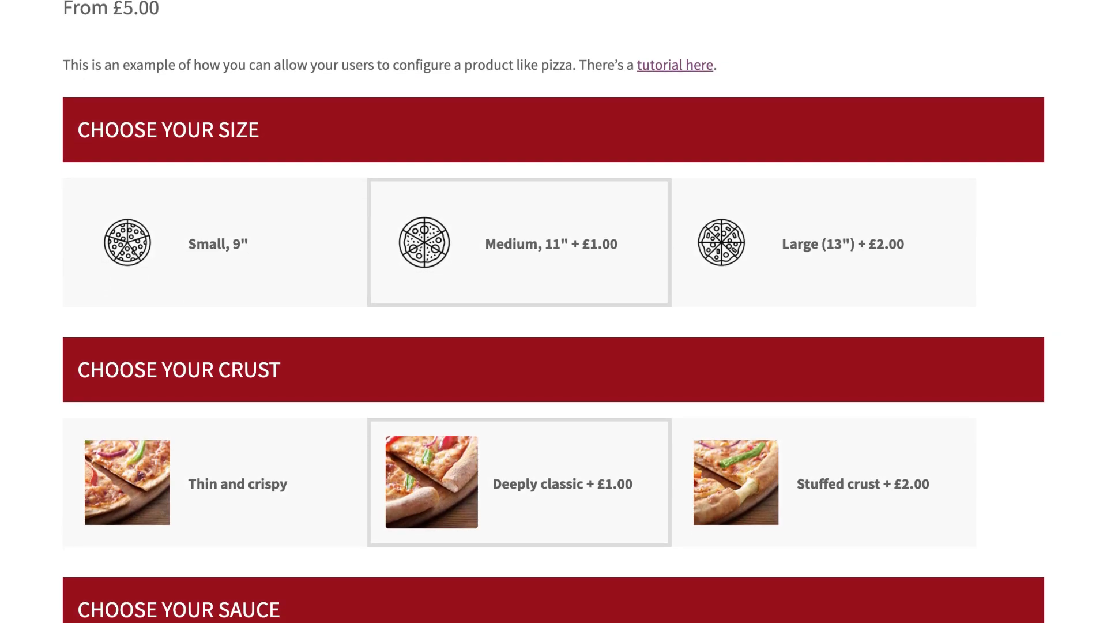
Configure the demo pizza with the Large (13") size, stuffed crust and spicy tomato sauce, and view the topping choices
left_click(866, 233)
scroll(897, 156, "down", 6)
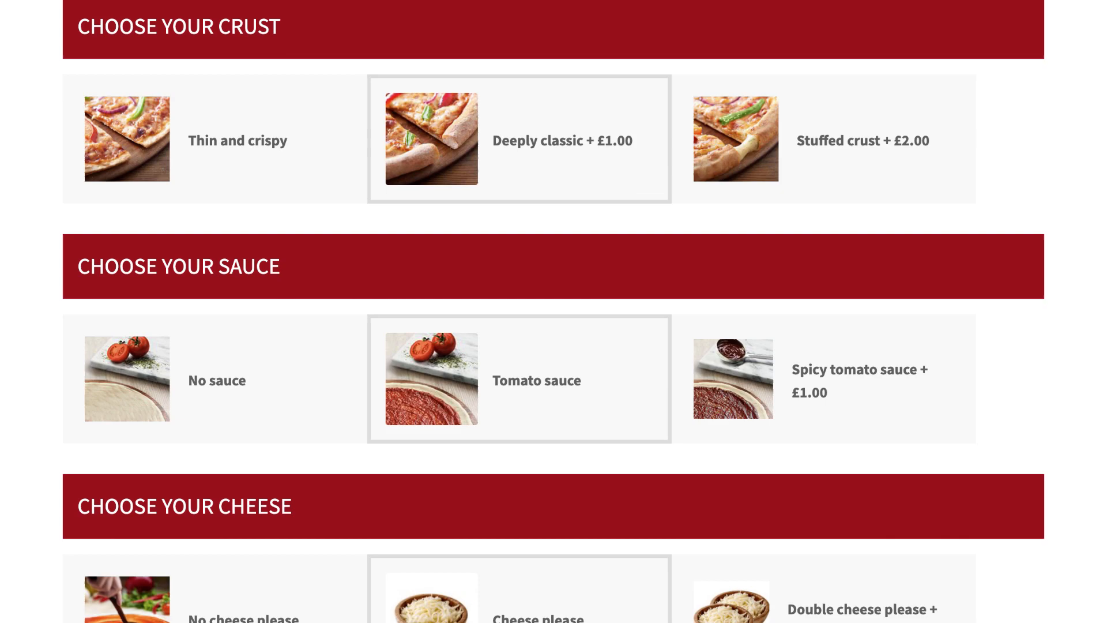
left_click(894, 154)
scroll(891, 151, "down", 4)
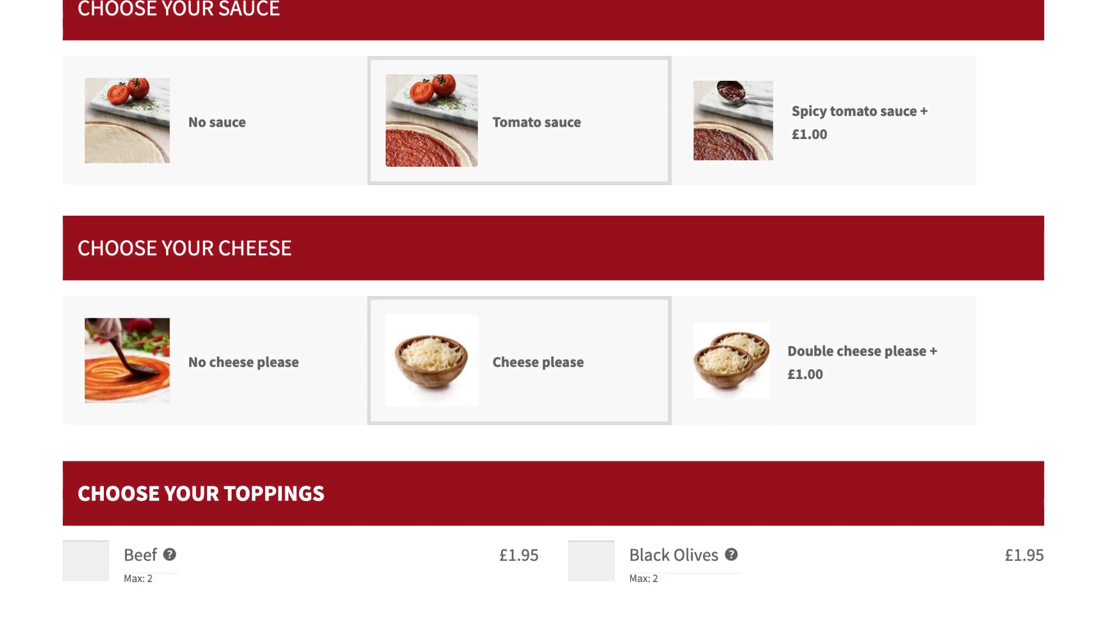
left_click(887, 148)
scroll(887, 148, "down", 6)
scroll(895, 220, "down", 1)
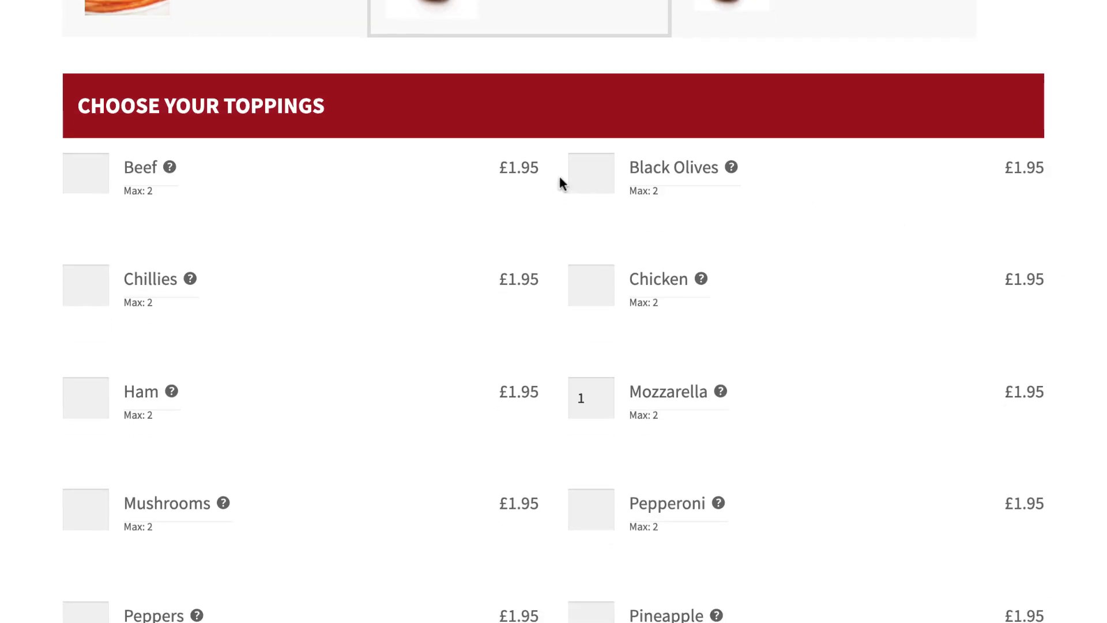
mouse_move(573, 173)
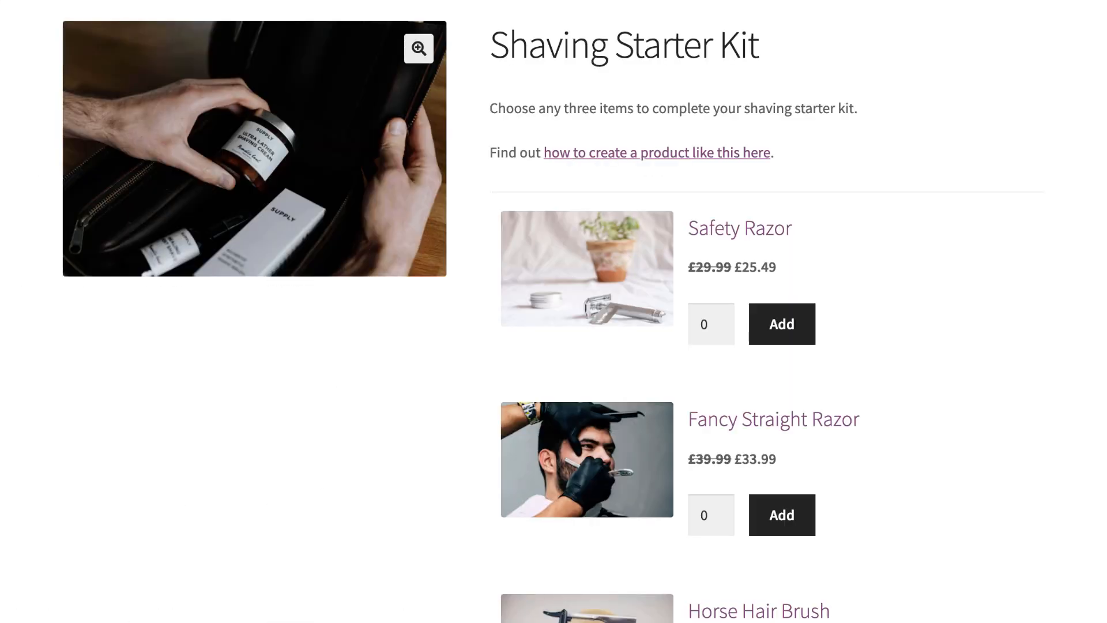
Add one Safety Razor, one Fancy Straight Razor and two Horse Hair Brushes to the Shaving Starter Kit
scroll(778, 323, "down", 4)
left_click(778, 99)
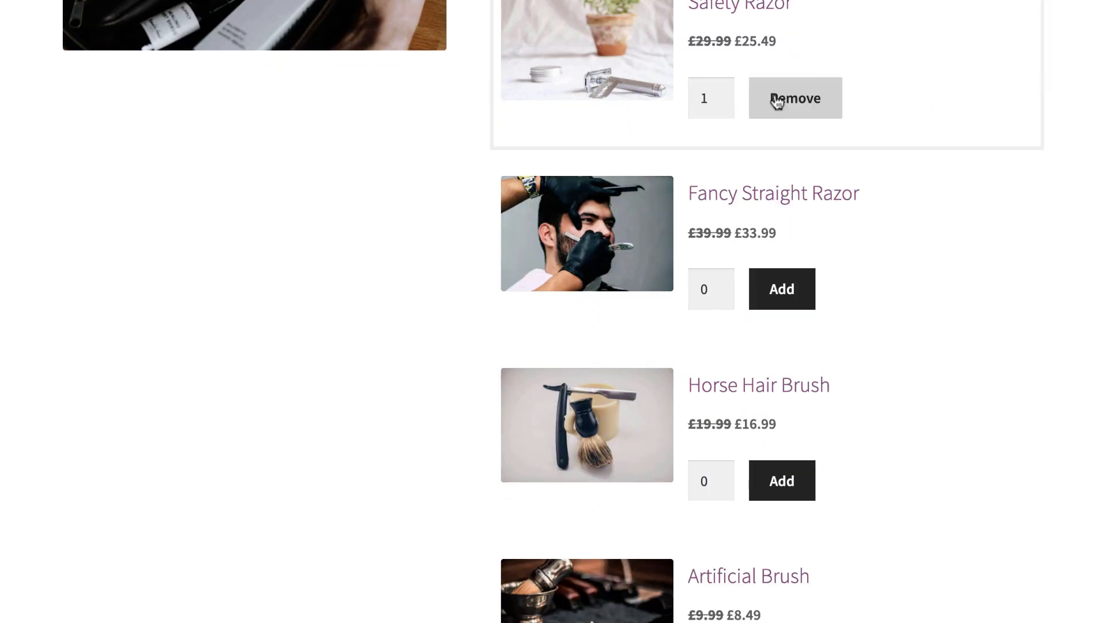
left_click(778, 287)
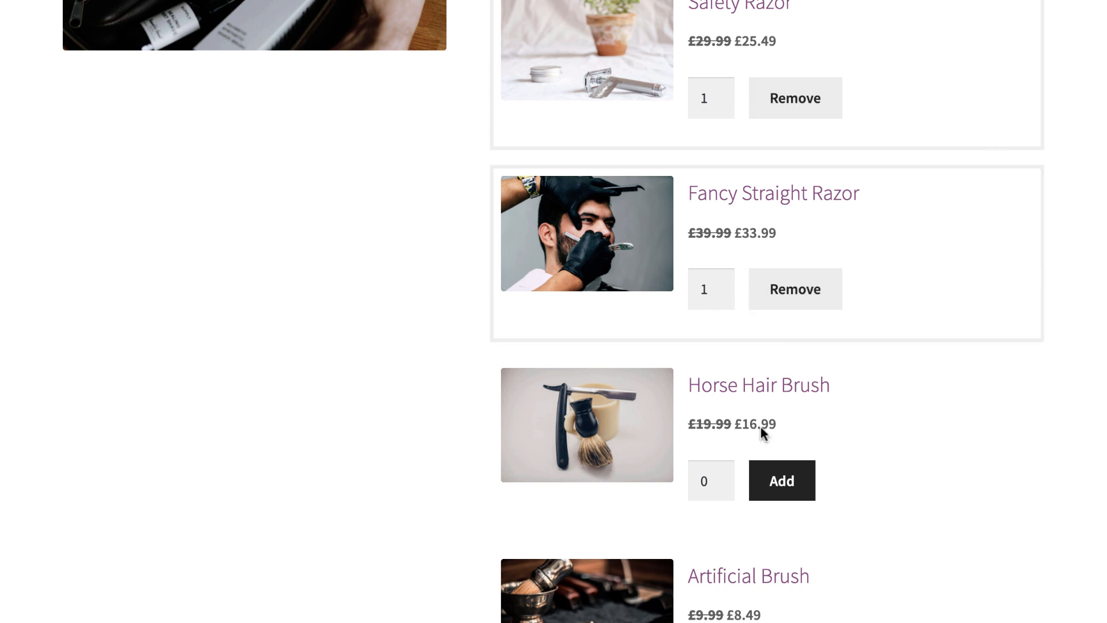
left_click(718, 476)
left_click(719, 476)
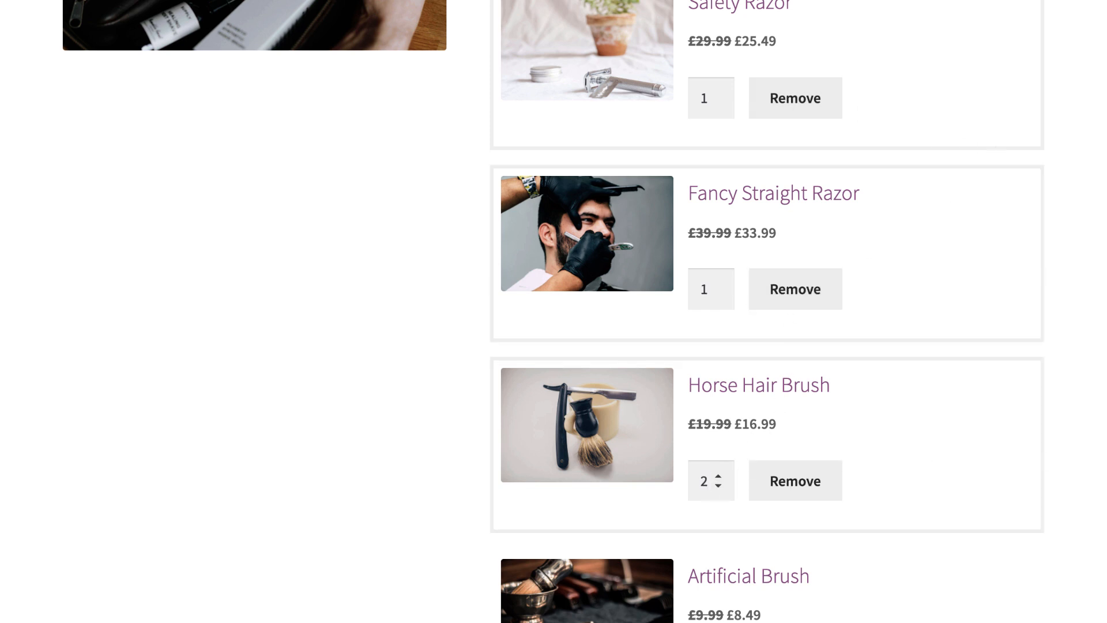
scroll(718, 478, "down", 12)
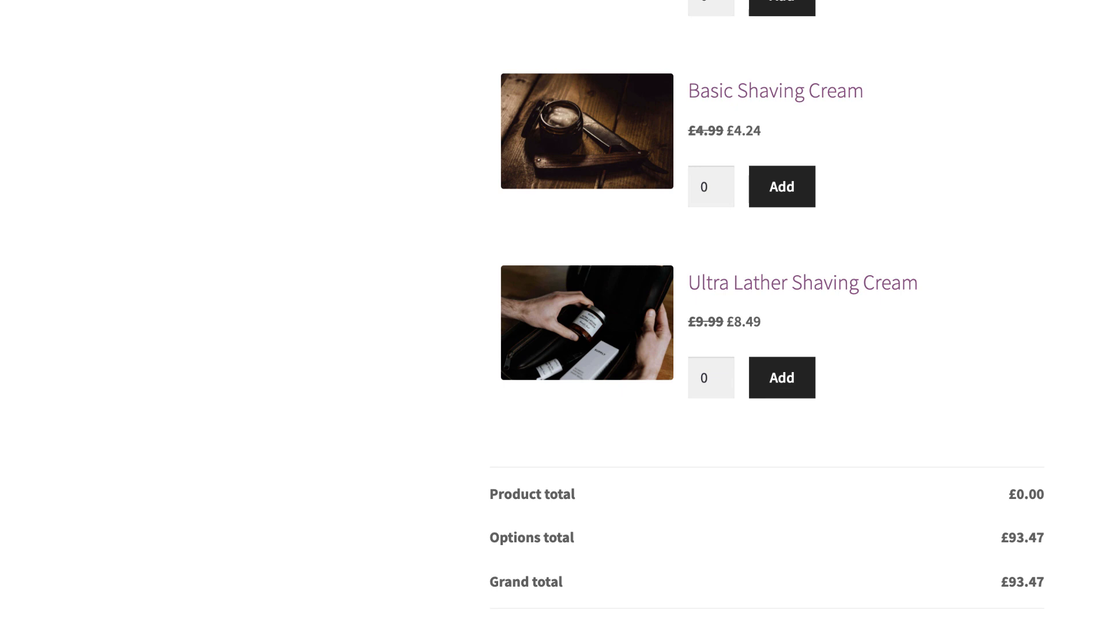
scroll(767, 311, "down", 4)
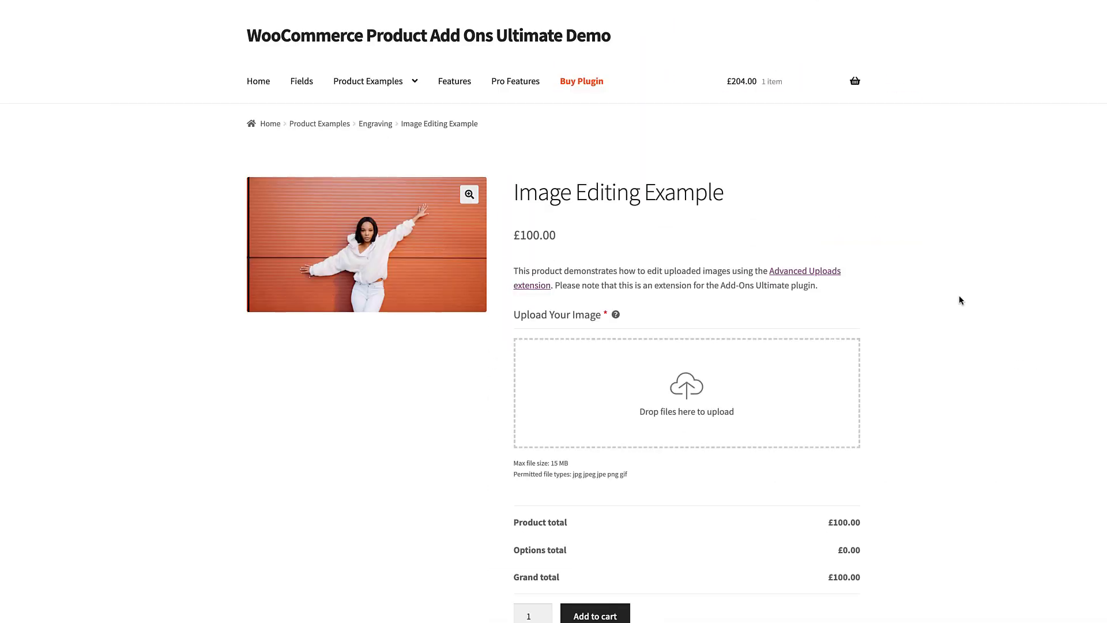
Upload product-add-ons-cta.png from the complete-the-look folder to the Image Editing Example's "Upload Your Image" field
left_click(708, 382)
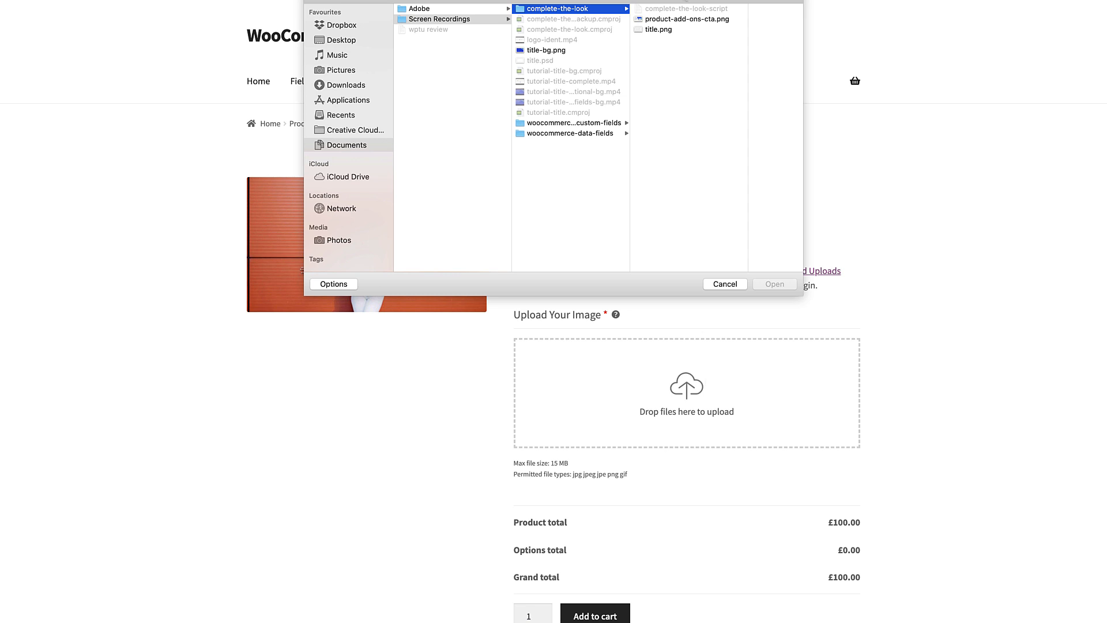
left_click(686, 19)
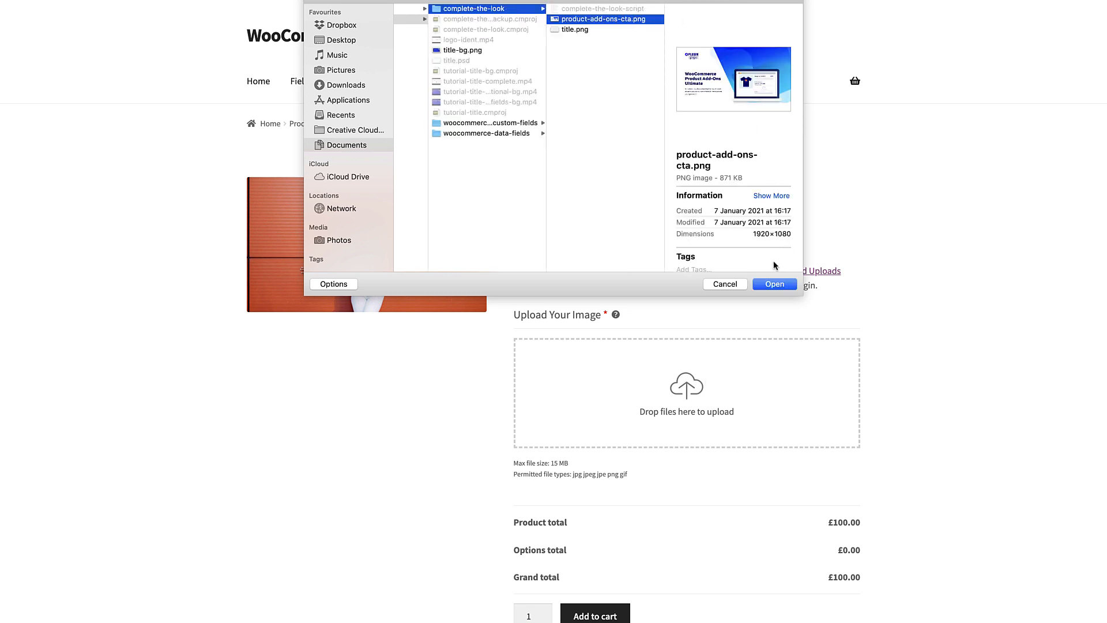
left_click(775, 283)
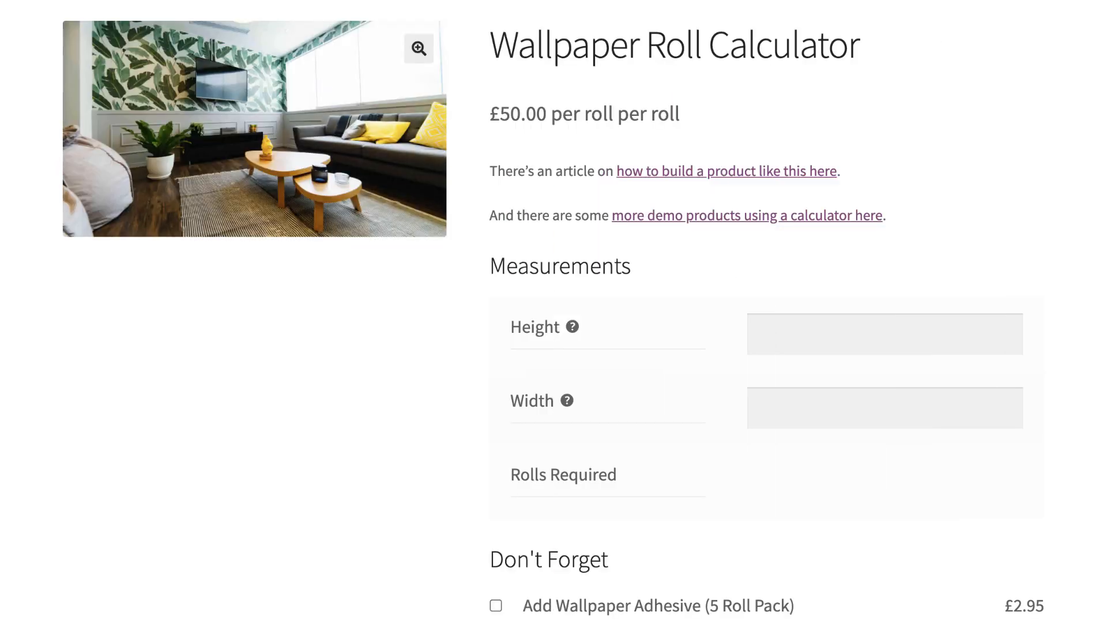
Set both the height and the width to 500 in the Wallpaper Roll Calculator's measurements
scroll(932, 42, "down", 2)
scroll(554, 311, "down", 1)
scroll(553, 311, "down", 1)
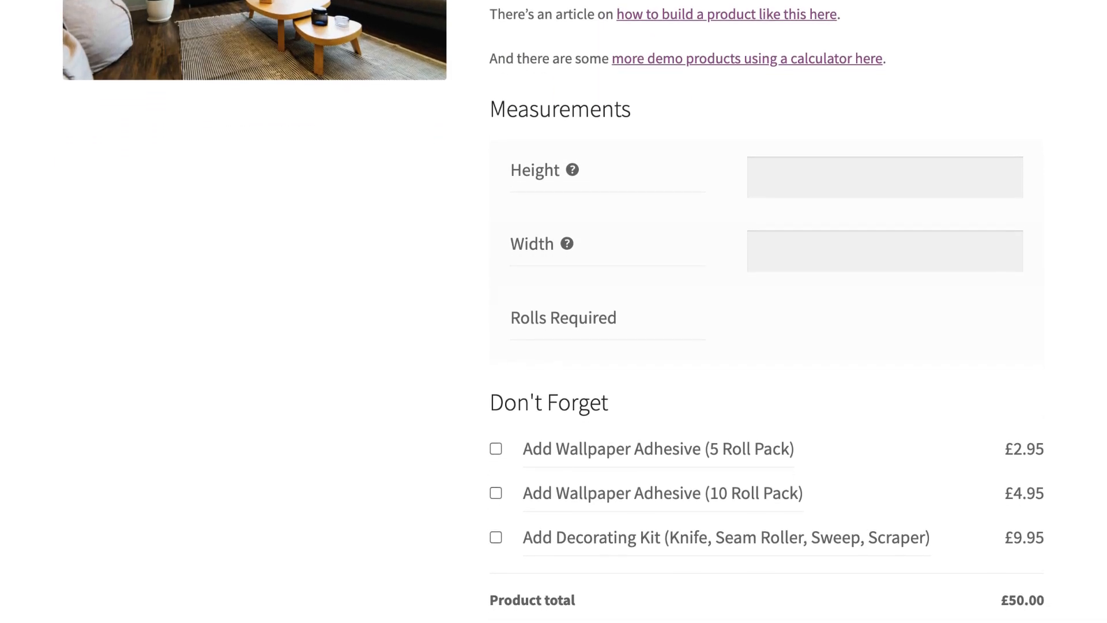
left_click(782, 165)
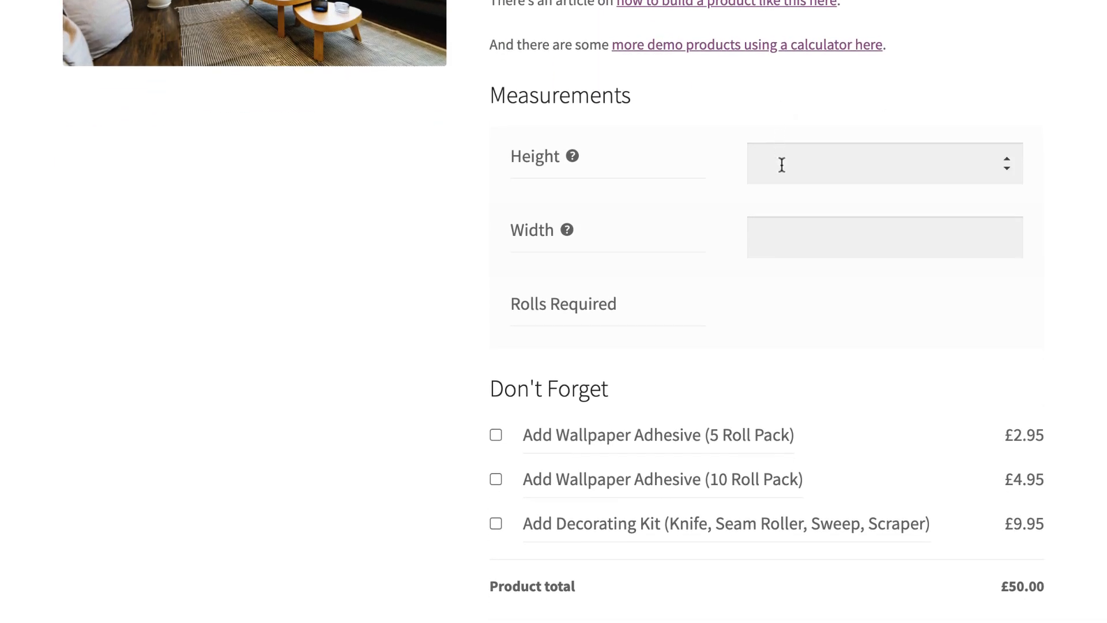
type("500500")
Select the 5 Roll Pack and 10 Roll Pack wallpaper adhesive options under "Don't Forget"
scroll(766, 311, "down", 4)
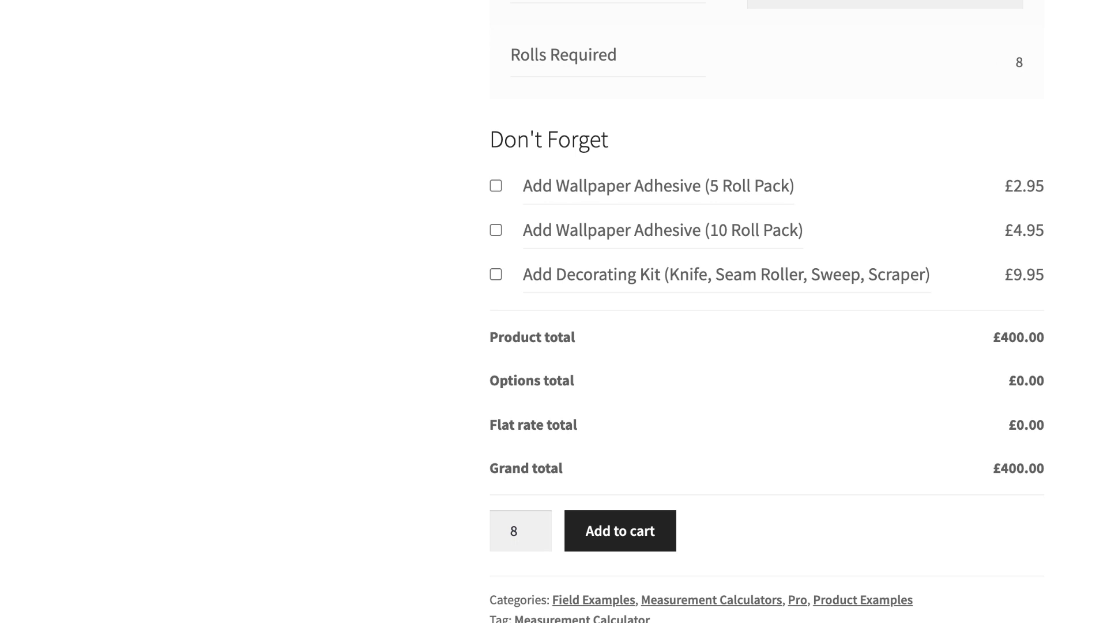
left_click(578, 187)
left_click(573, 226)
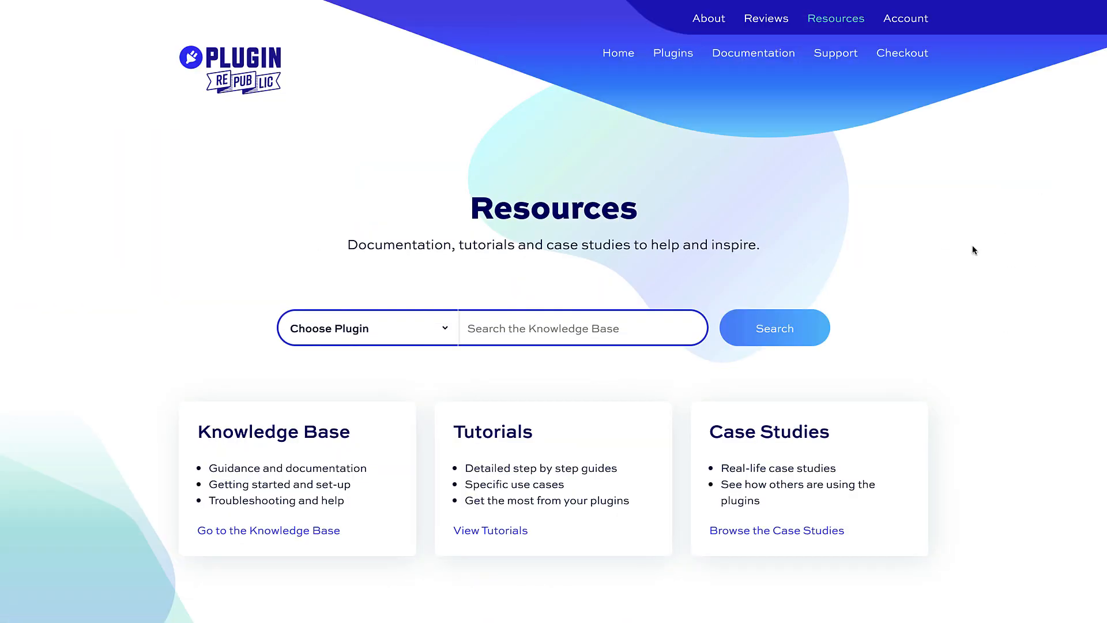
Look through the plugin site's Resources page down to the latest tutorials
scroll(973, 250, "down", 7)
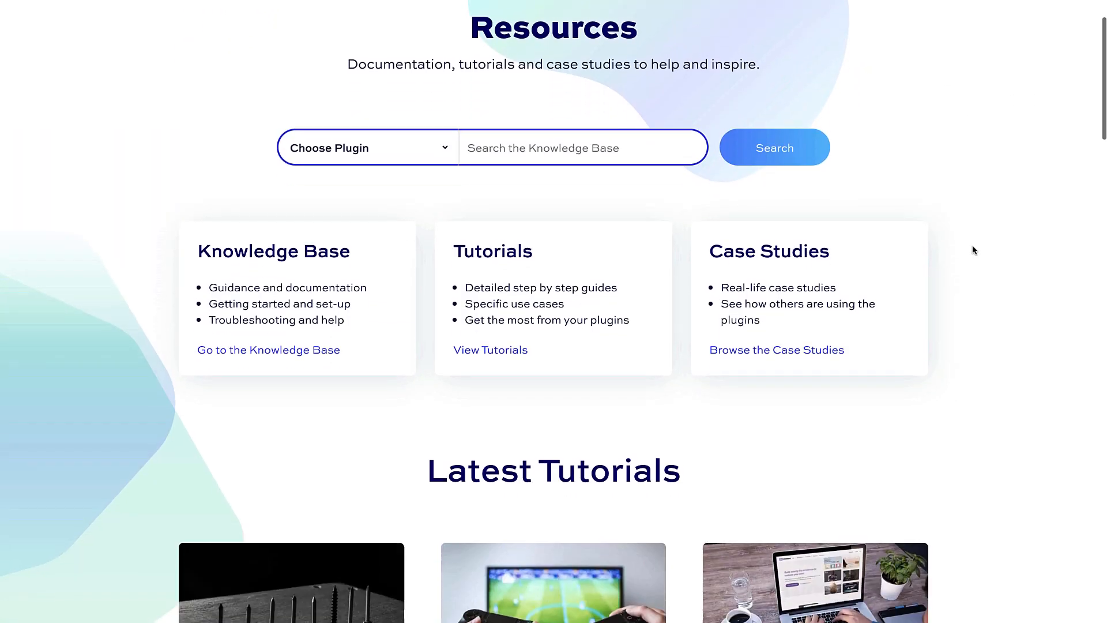
scroll(973, 249, "down", 2)
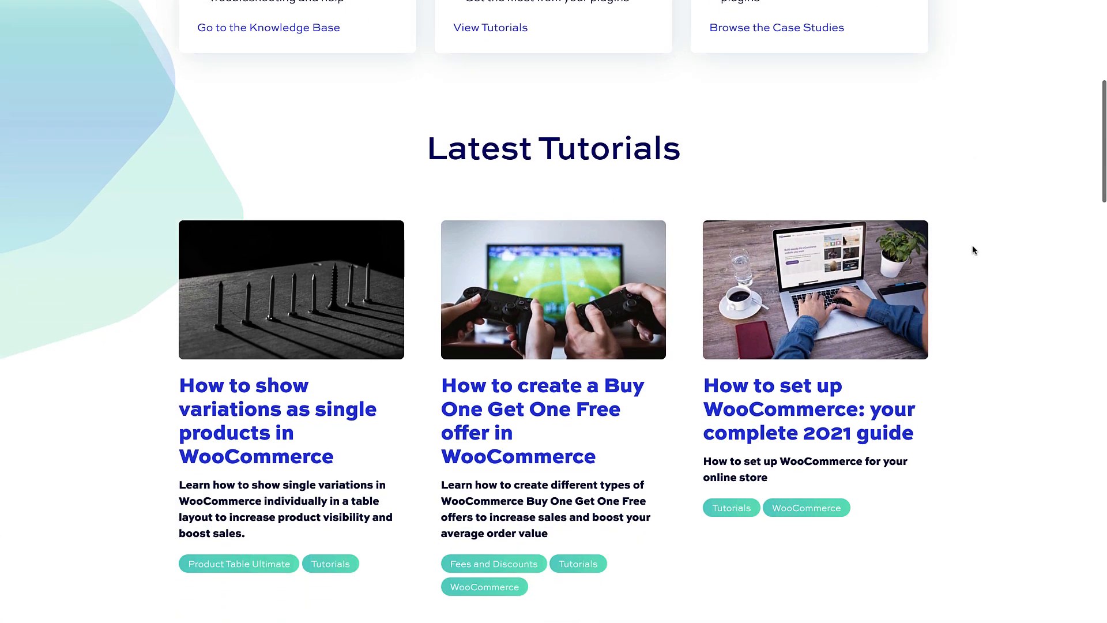